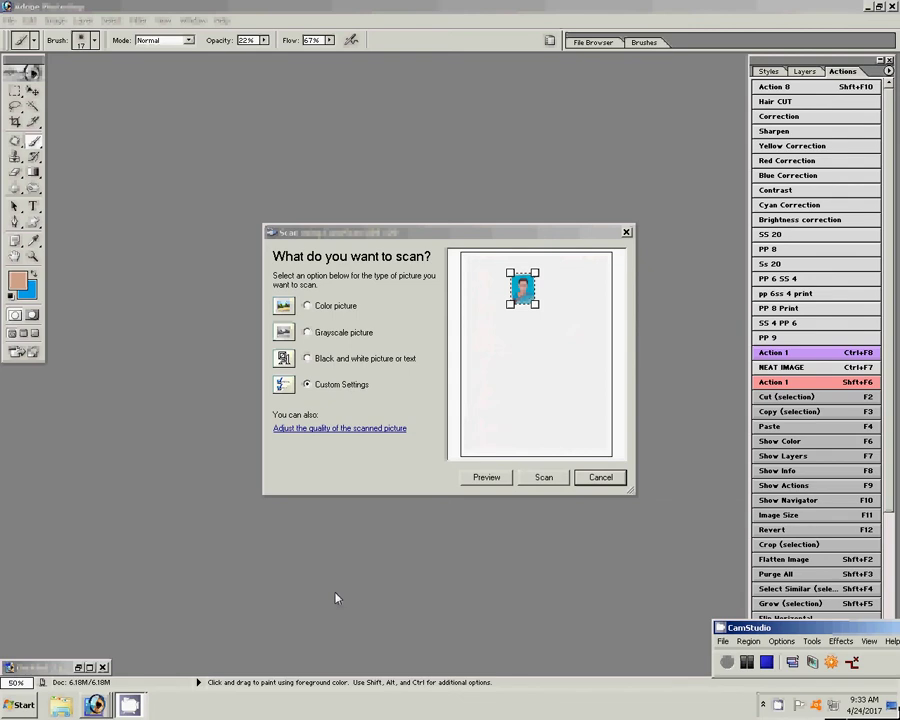
- Preview-scan the passport photo, fit the scan area around it, and scan it into Photoshop
click(465, 479)
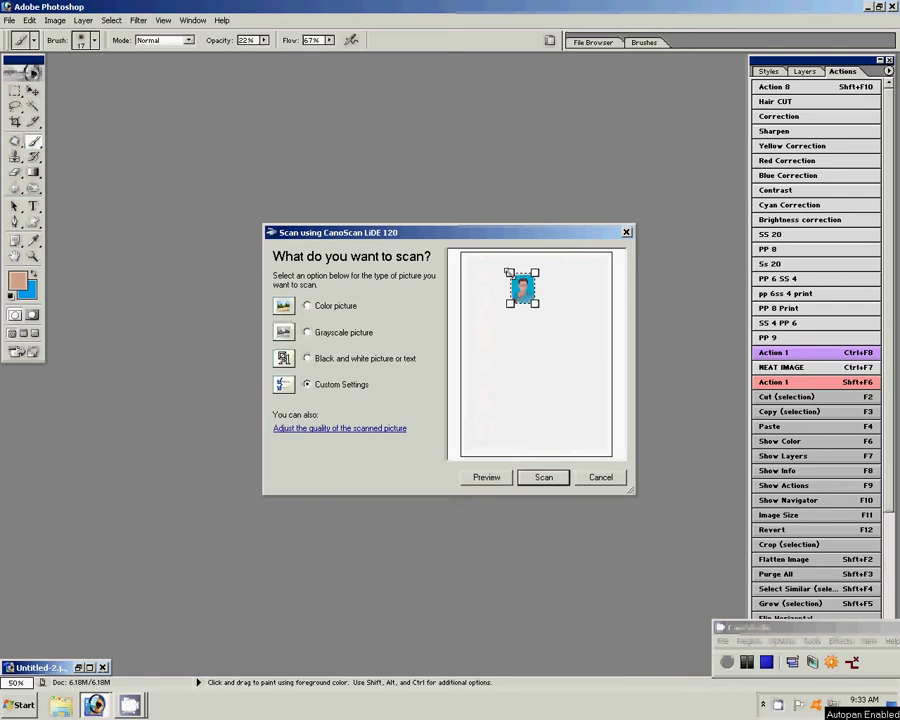
click(509, 271)
drag(539, 305, 541, 312)
click(548, 484)
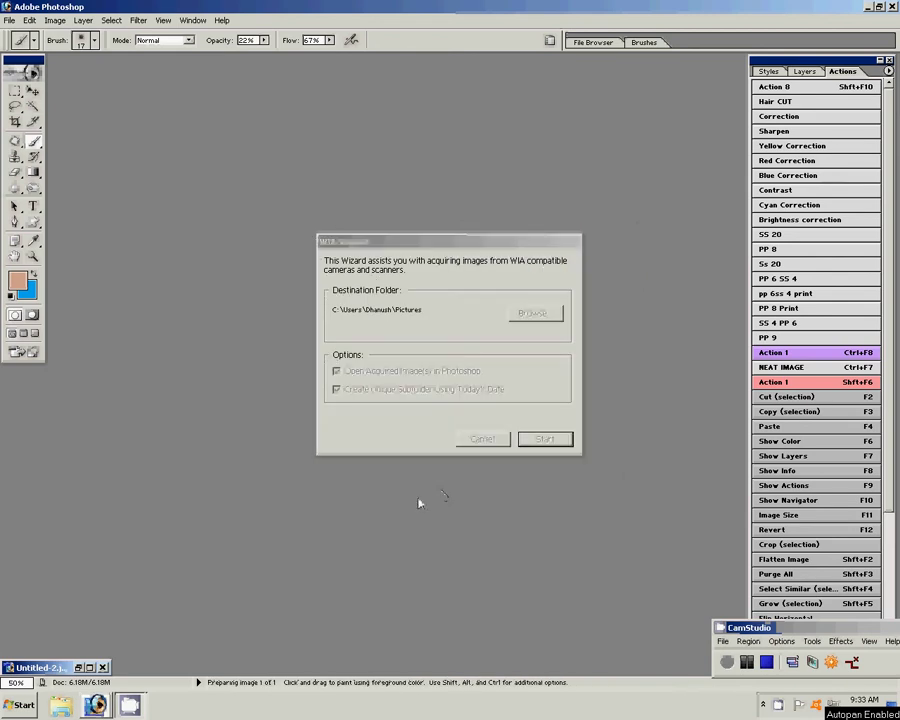
drag(840, 632, 824, 633)
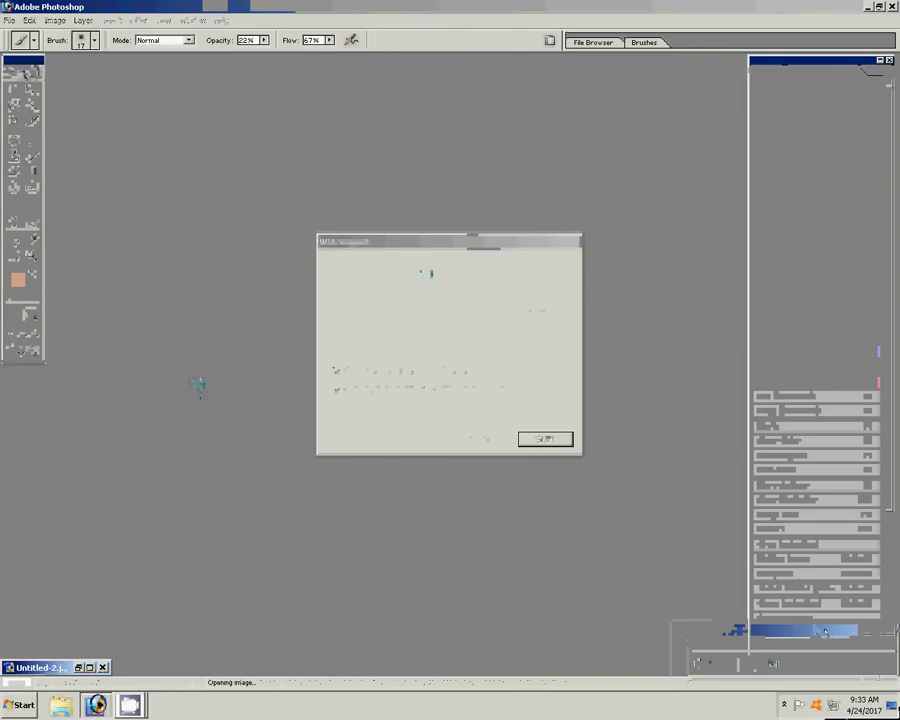
- Crop and straighten Scan.bmp to the 3.4 × 4.4 cm portrait, then fit it on screen
key(c)
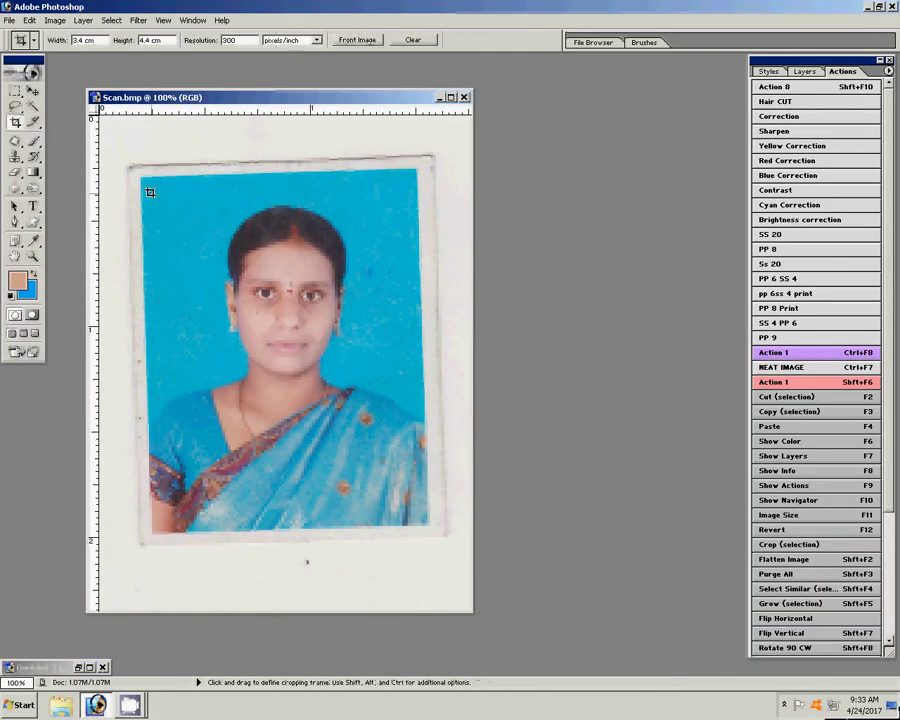
drag(145, 182, 407, 521)
drag(420, 193, 416, 189)
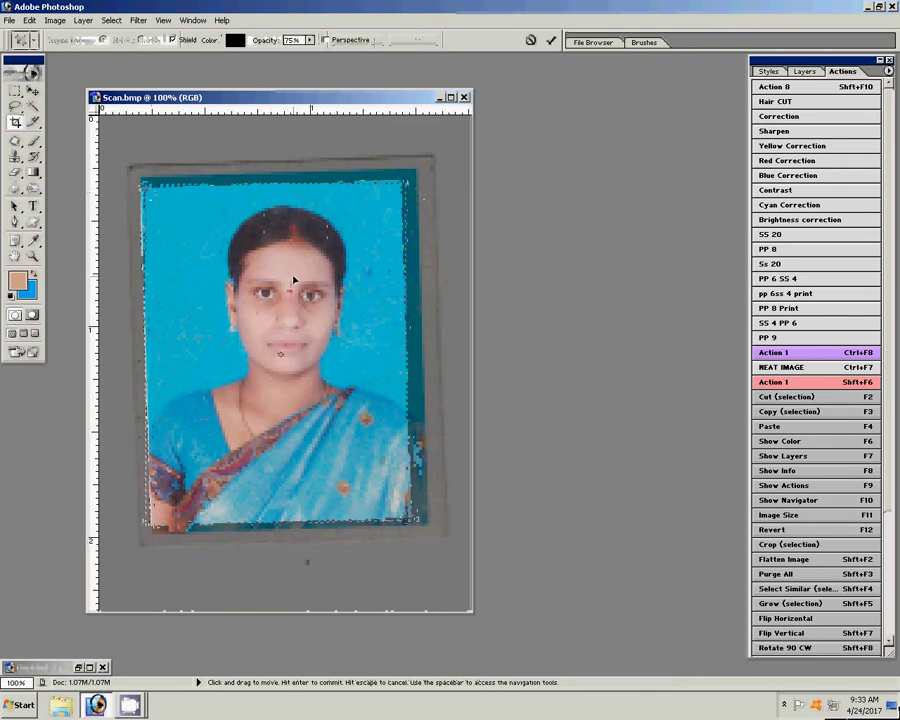
drag(405, 182, 413, 172)
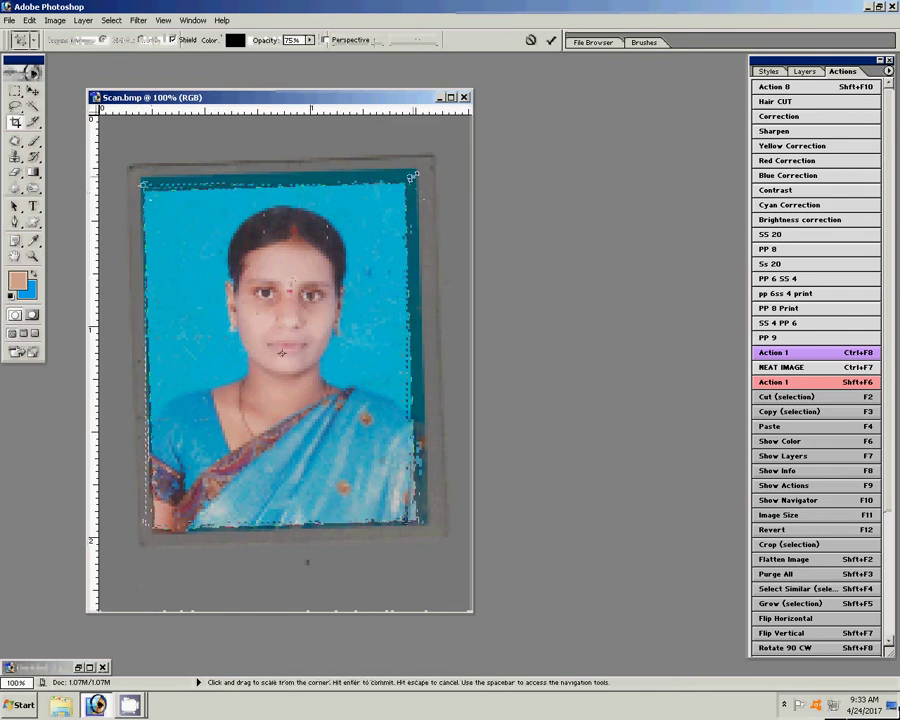
click(550, 40)
key(z)
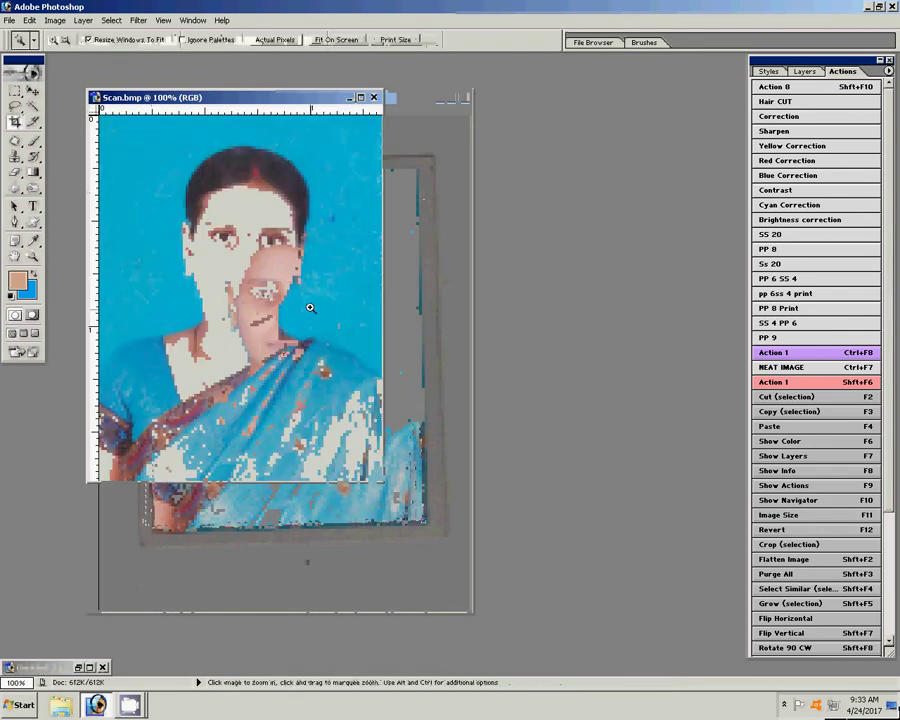
right_click(294, 294)
click(316, 297)
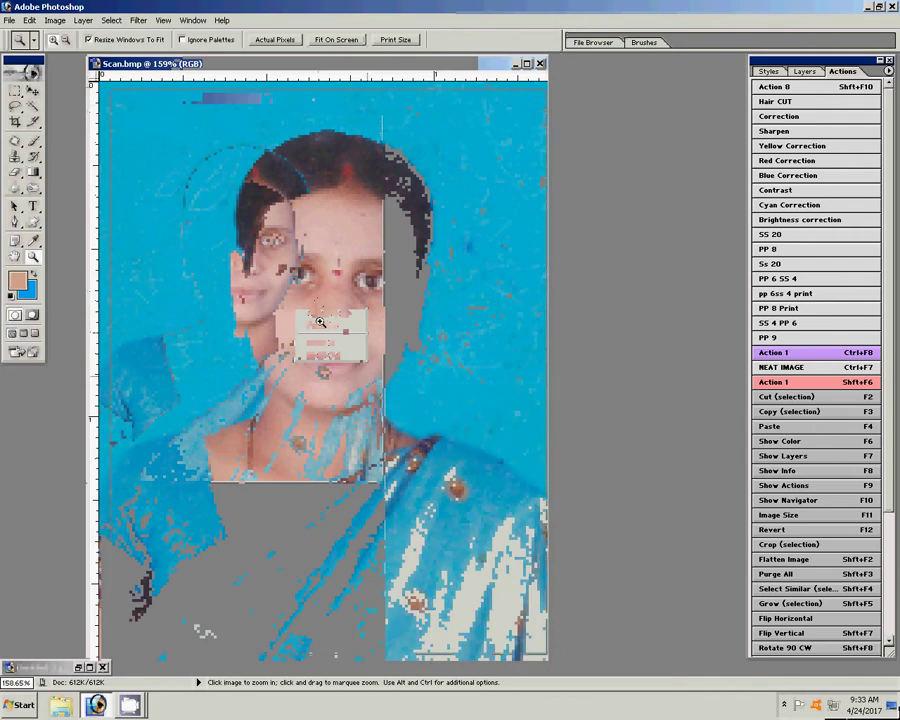
- Zoom the face to 500% and sample clean cheek skin with a size-9 healing brush
click(400, 326)
click(411, 357)
click(411, 357)
click(422, 358)
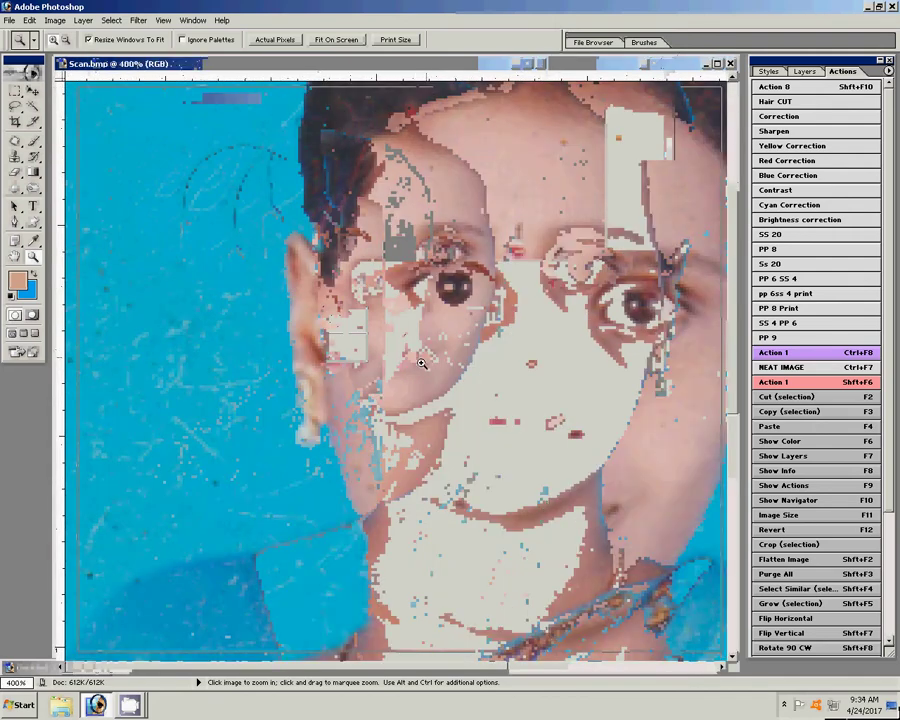
click(14, 143)
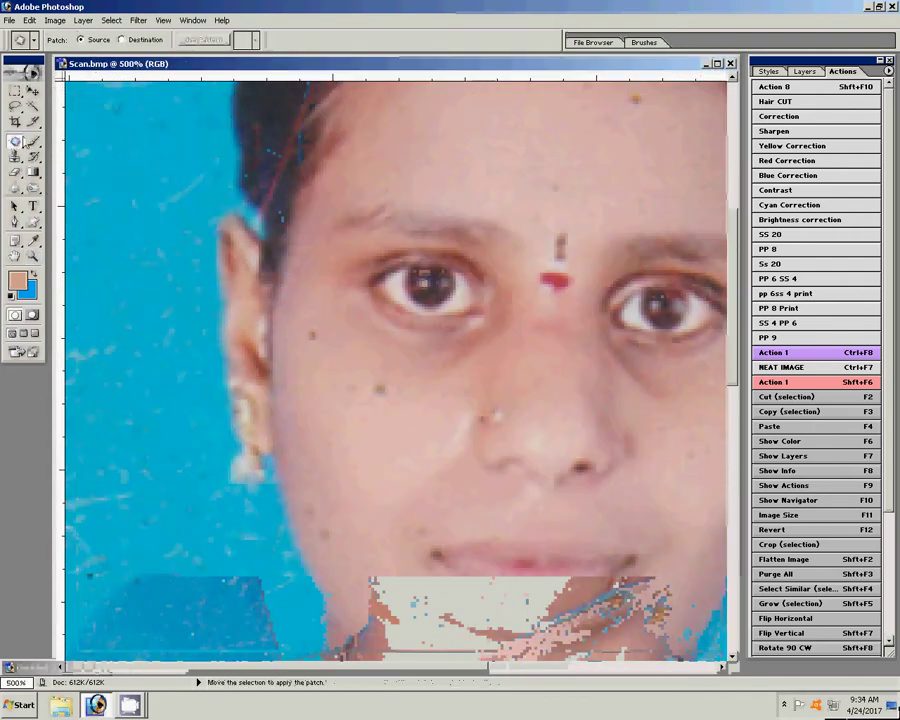
drag(14, 143, 80, 139)
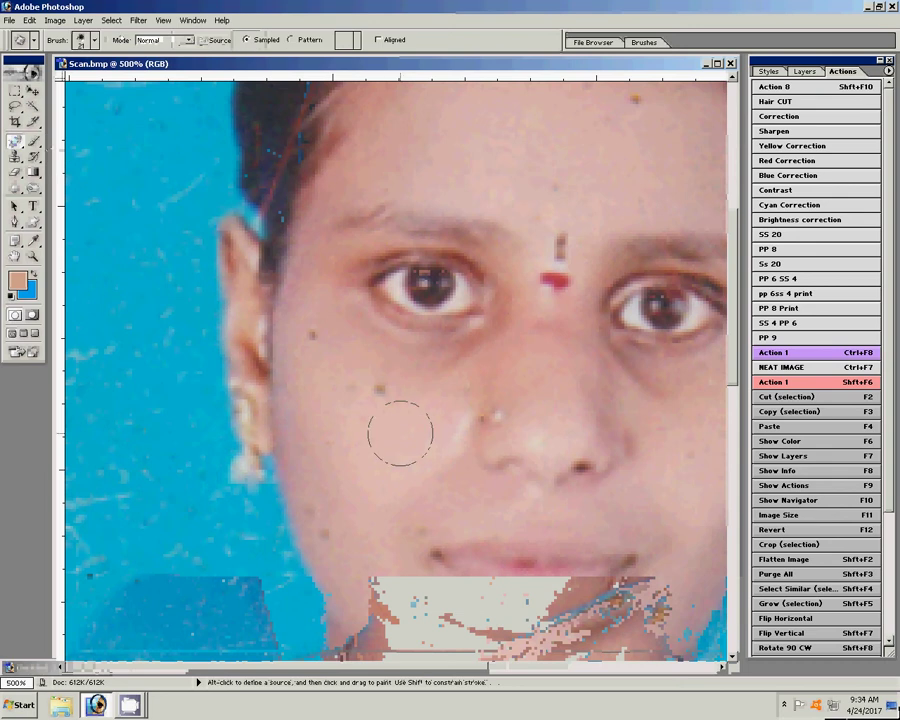
key(bracketleft)
key(bracketleft)
alt+click(394, 418)
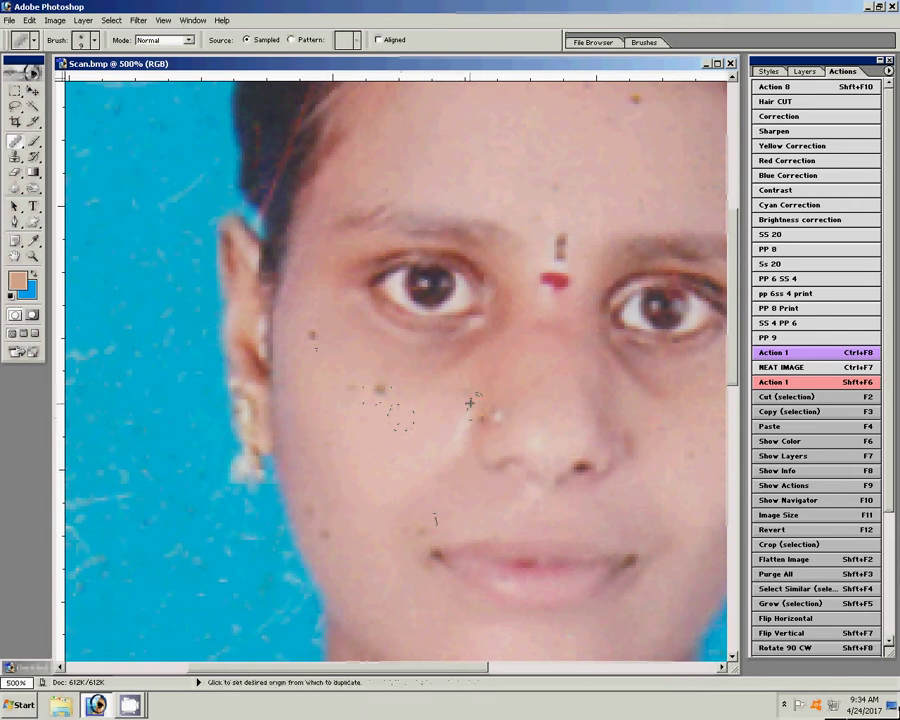
- Retouch the dark spots on the cheek and neck with sampled clean skin
drag(398, 417, 248, 587)
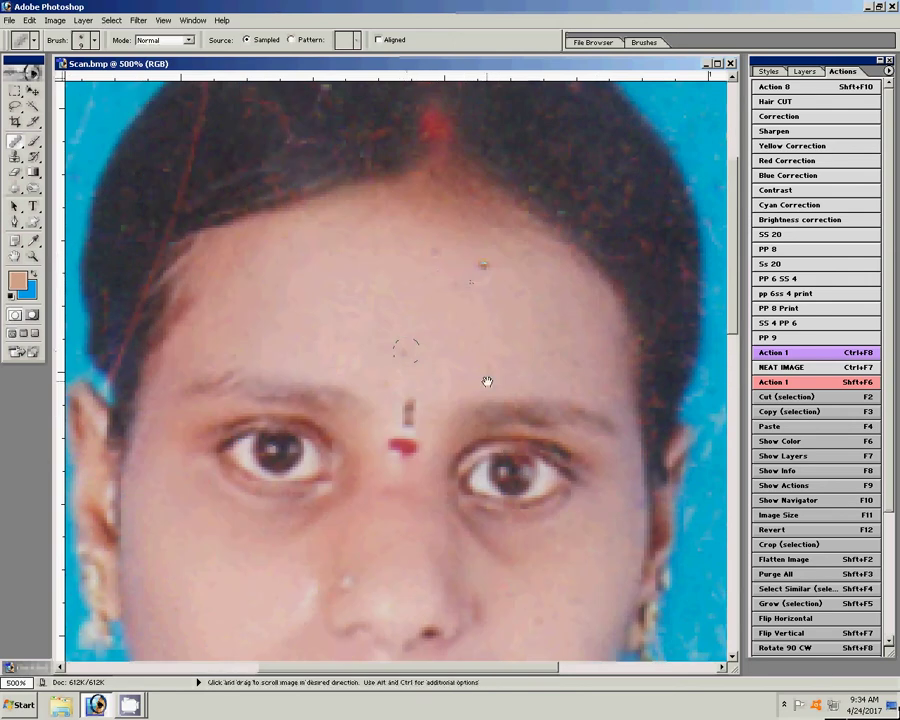
key(ctrl+v)
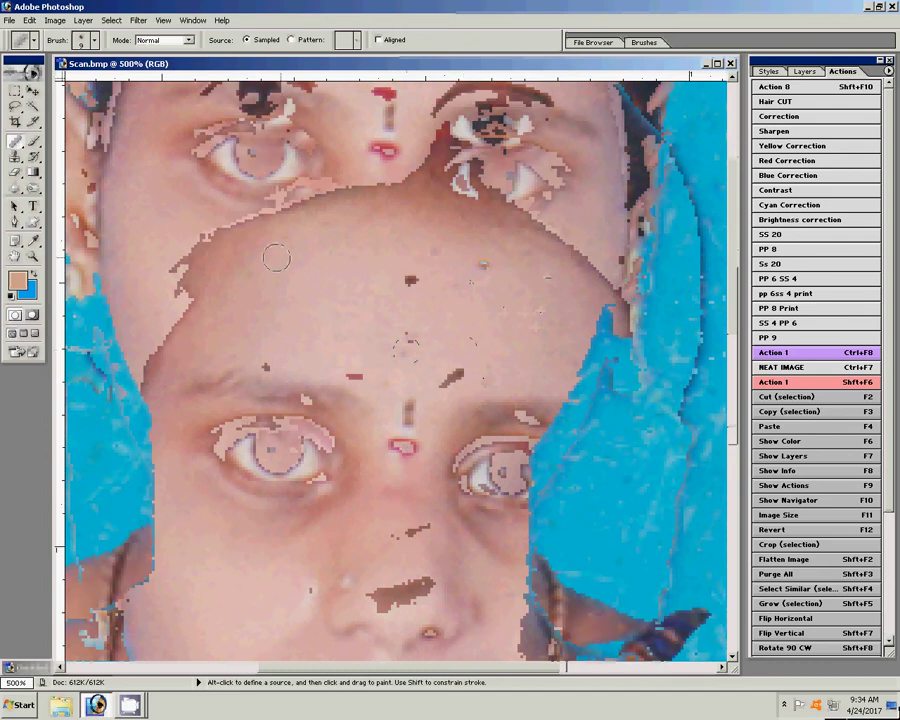
alt+click(185, 239)
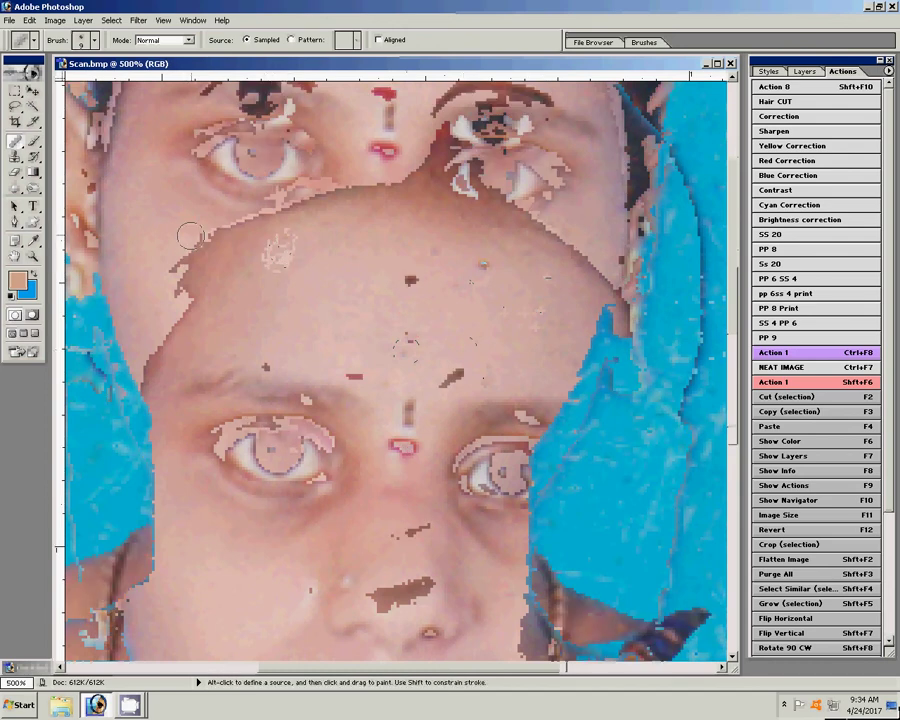
scroll(440, 404, down, 5)
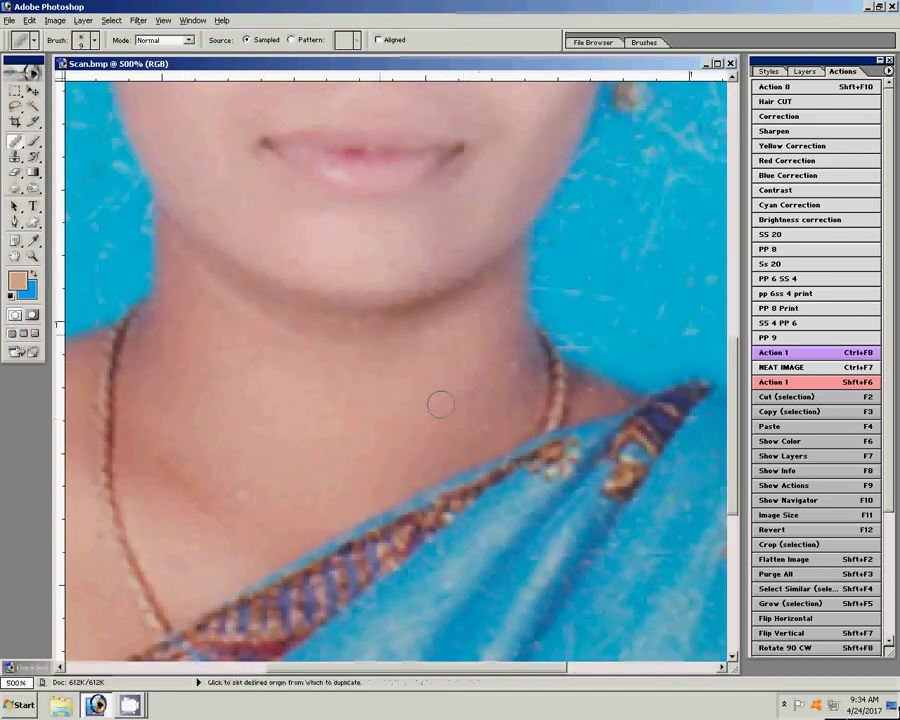
alt+click(440, 404)
alt+click(440, 404)
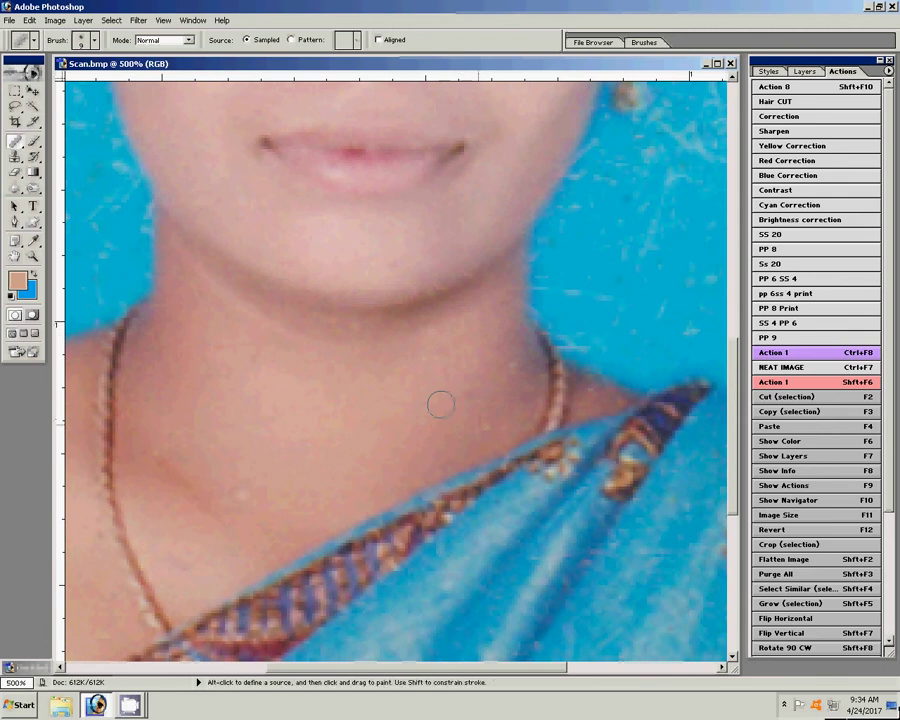
alt+click(440, 404)
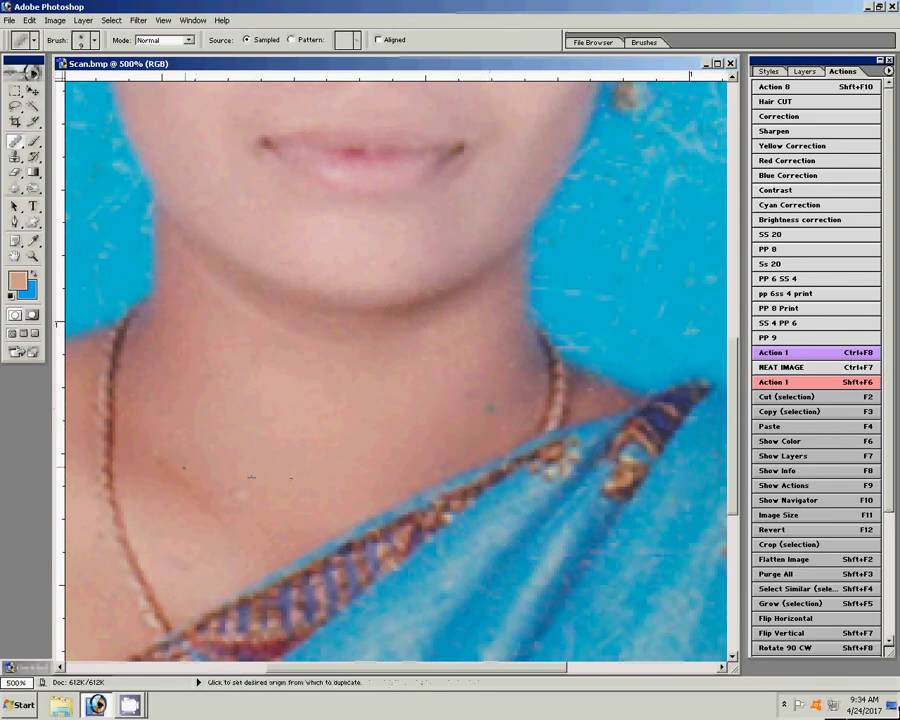
alt+click(251, 476)
- Clone clean hair over the specks and the red scratch in the hair
drag(251, 477, 452, 563)
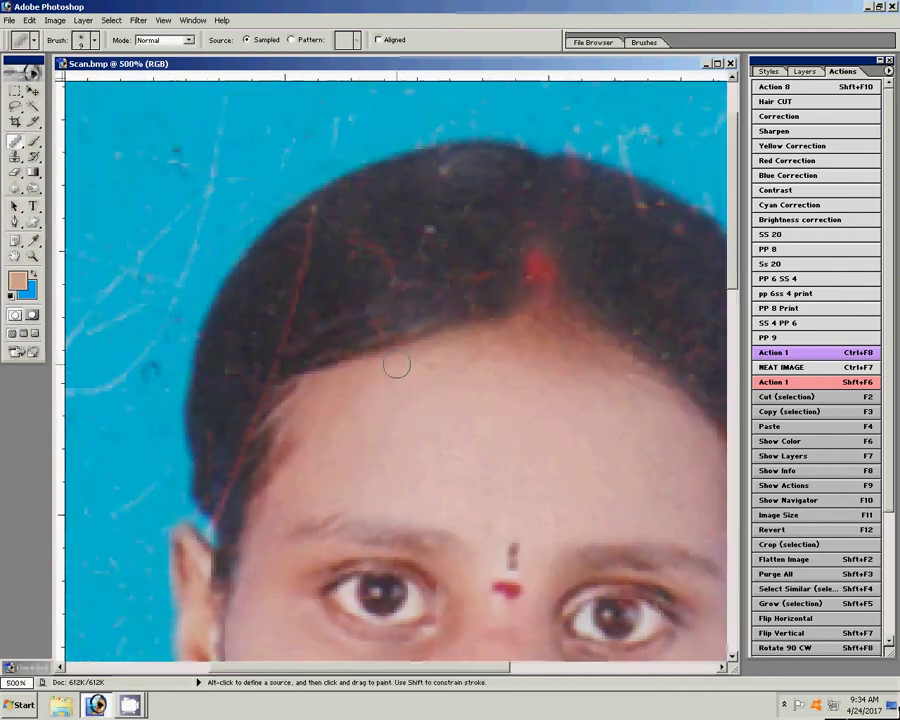
alt+click(396, 365)
alt+click(428, 257)
alt+click(325, 257)
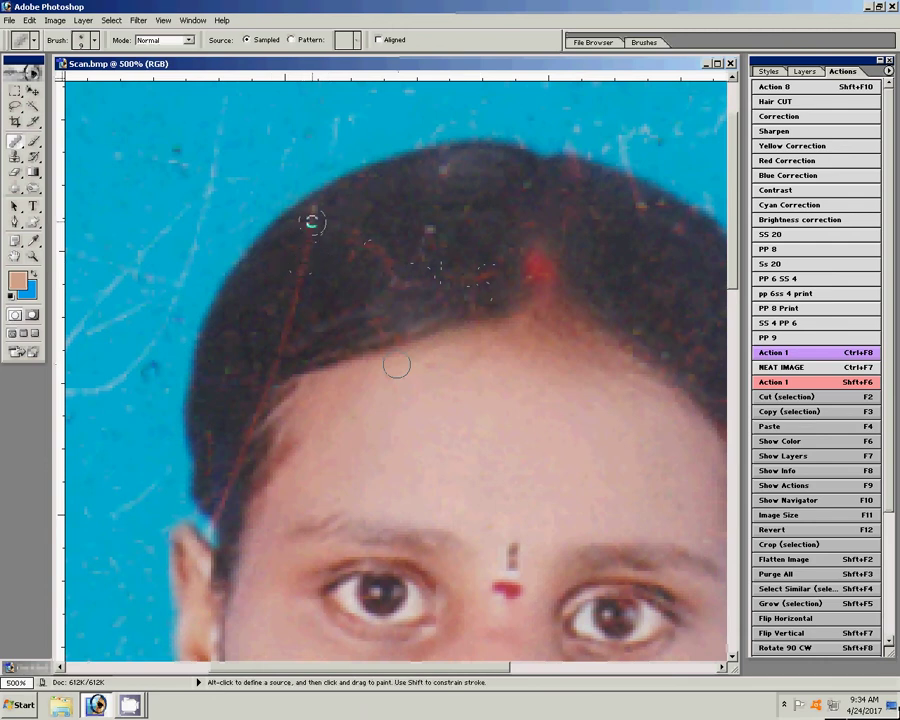
click(273, 357)
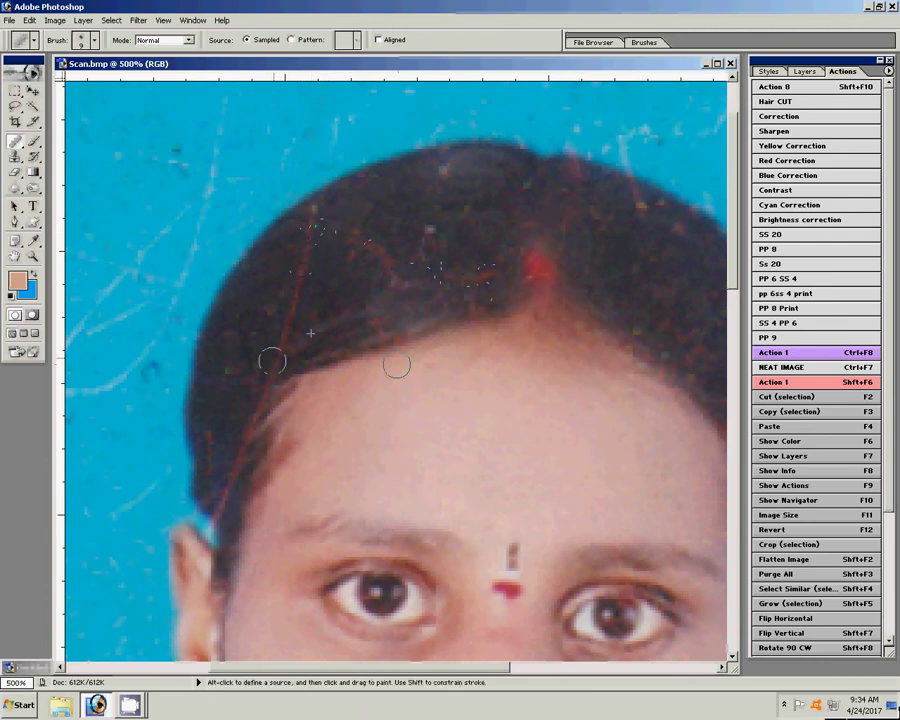
alt+click(396, 365)
click(366, 317)
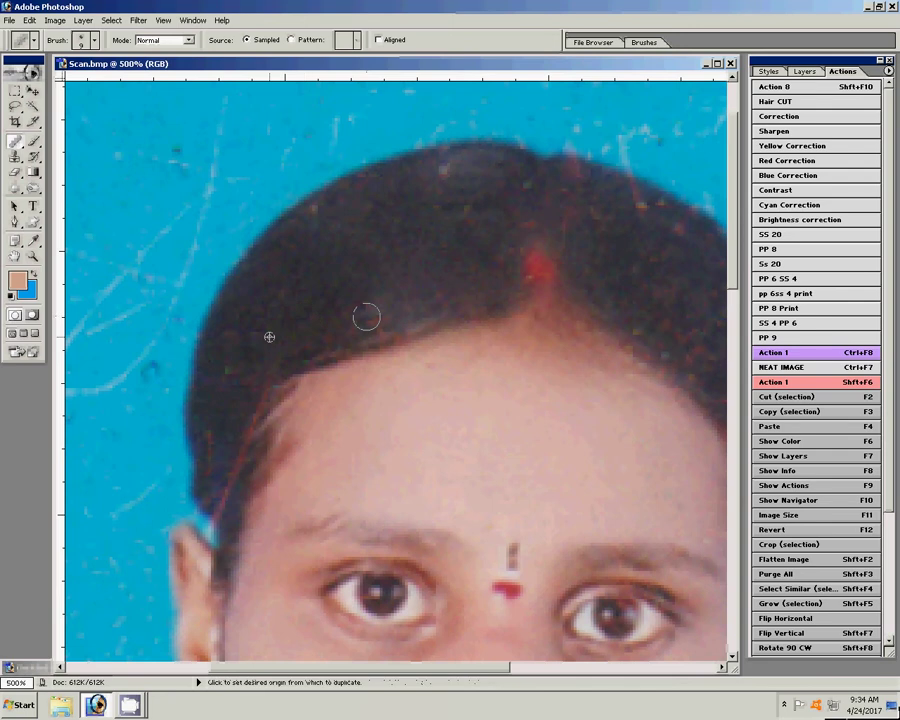
alt+click(237, 357)
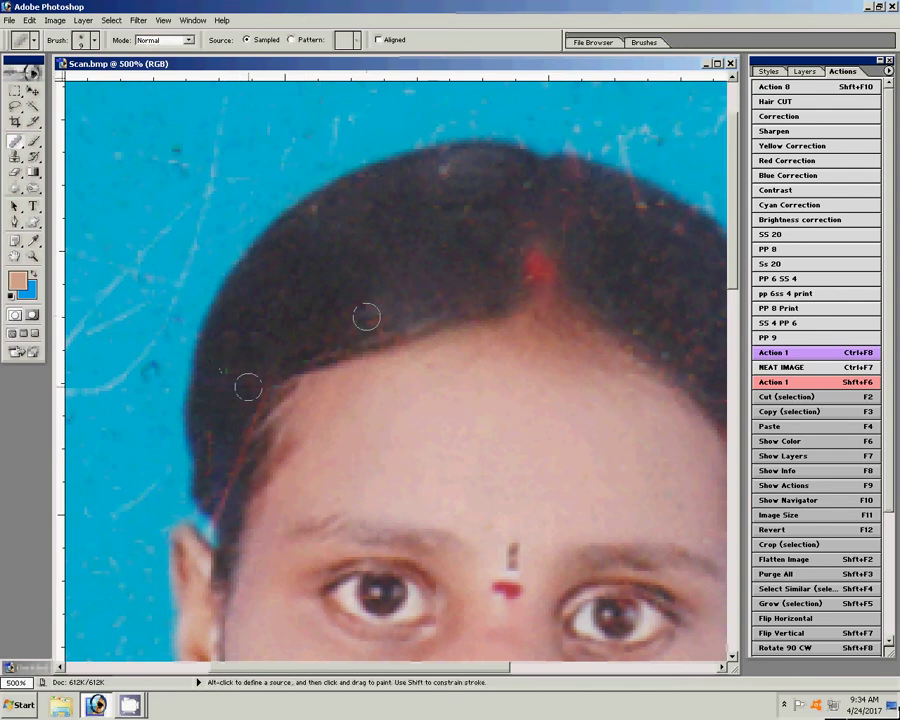
- Clone away specks along the top and right edge of the hair, undoing one botched stroke
key(alt)
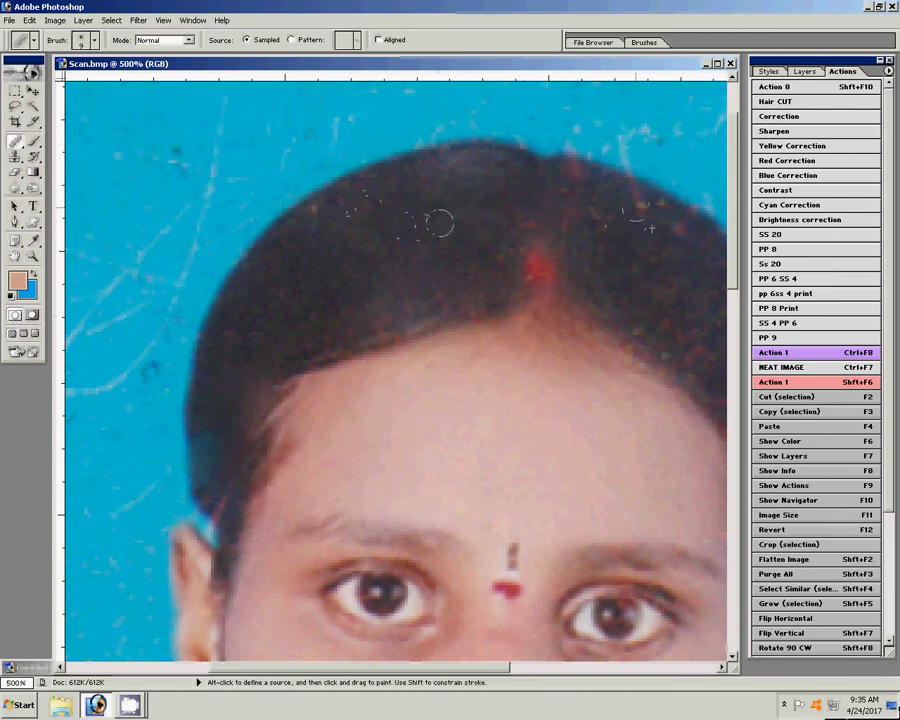
alt+click(586, 234)
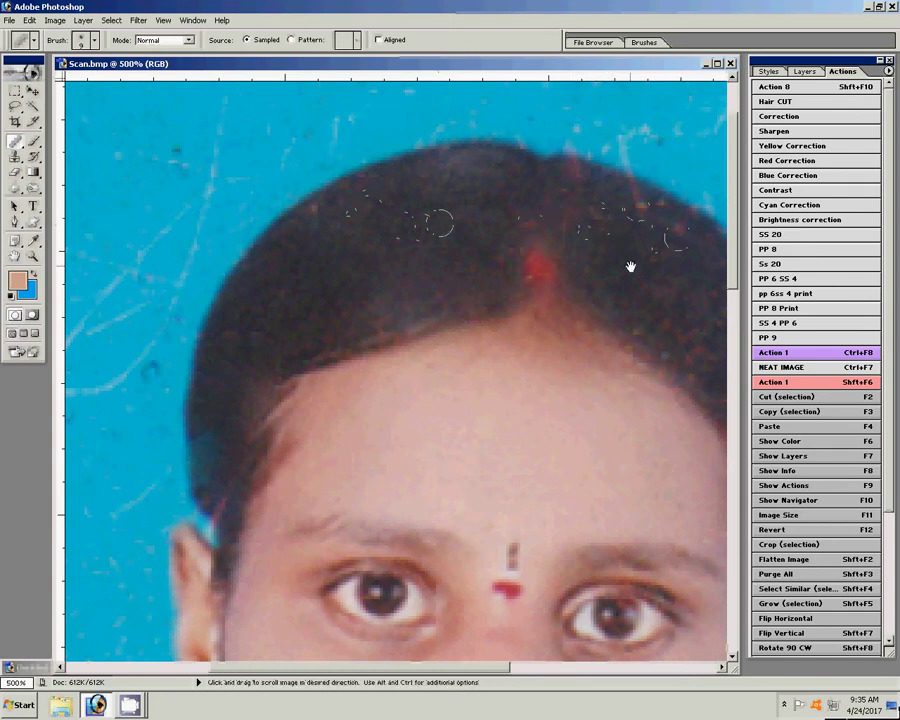
drag(629, 263, 454, 241)
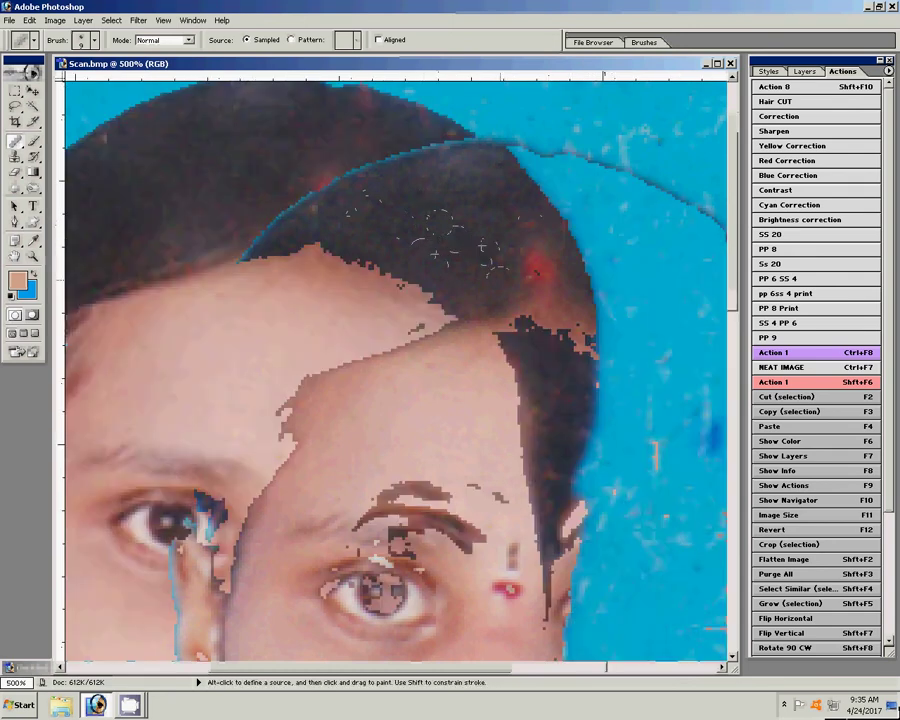
alt+click(548, 318)
key(ctrl+z)
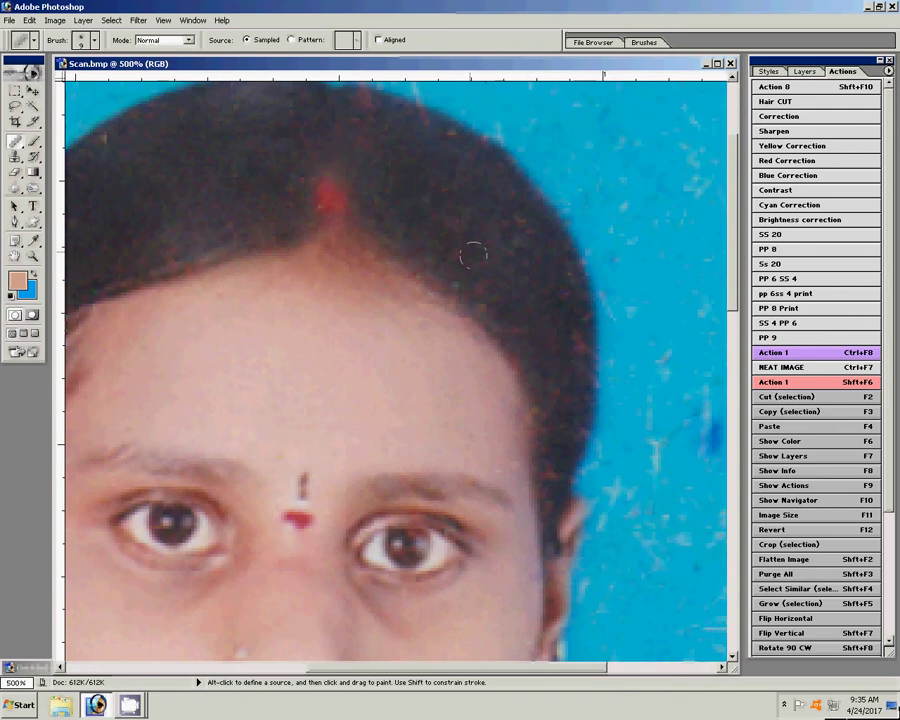
alt+click(573, 346)
click(576, 344)
- Clone away the right-hairline specks with a size-10 Clone Stamp, then fit the photo on screen
key(s)
key(bracketleft)
key(bracketleft)
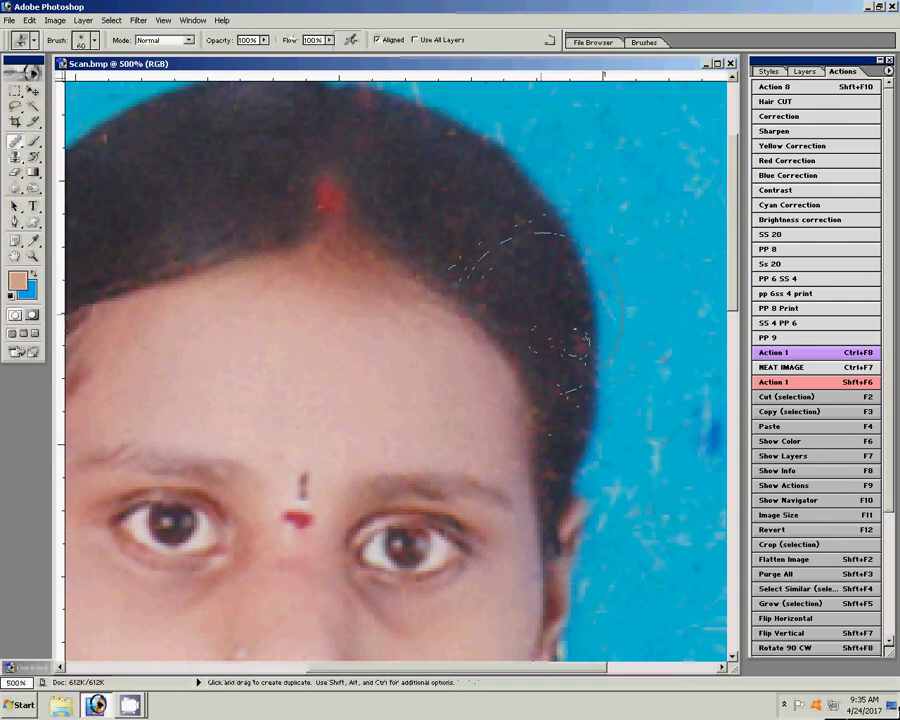
key(bracketleft)
key(bracketleft)
key(bracketleft)
key(bracketleft)
click(540, 352)
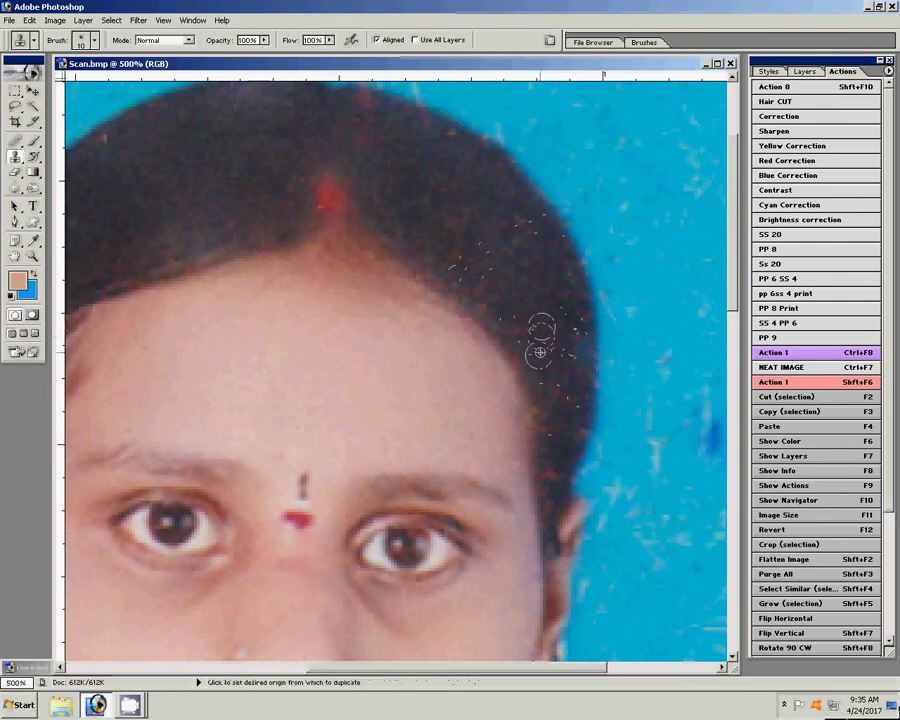
click(566, 331)
click(567, 355)
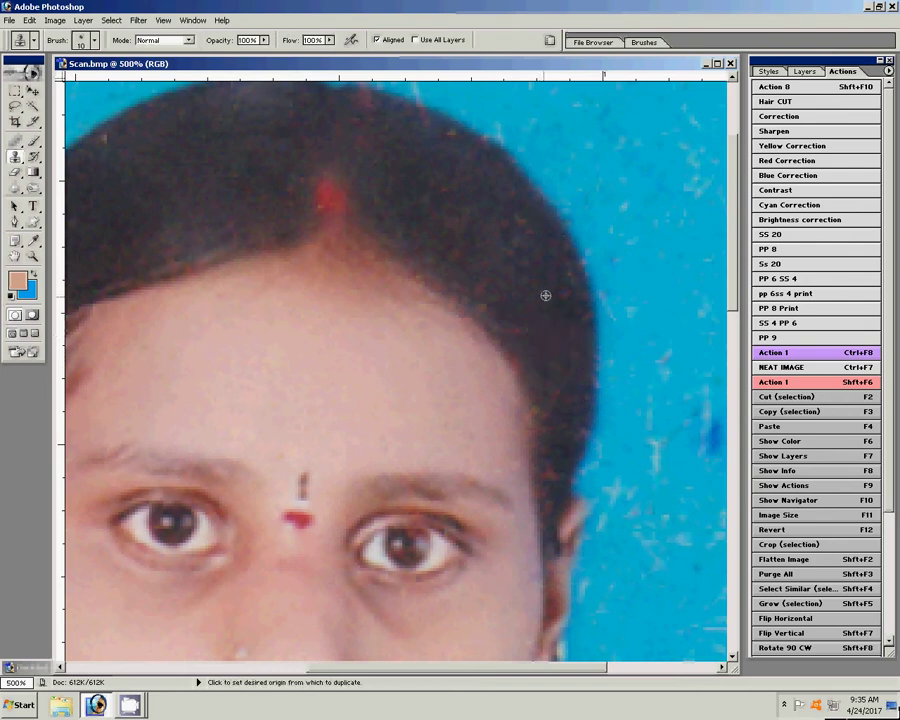
key(z)
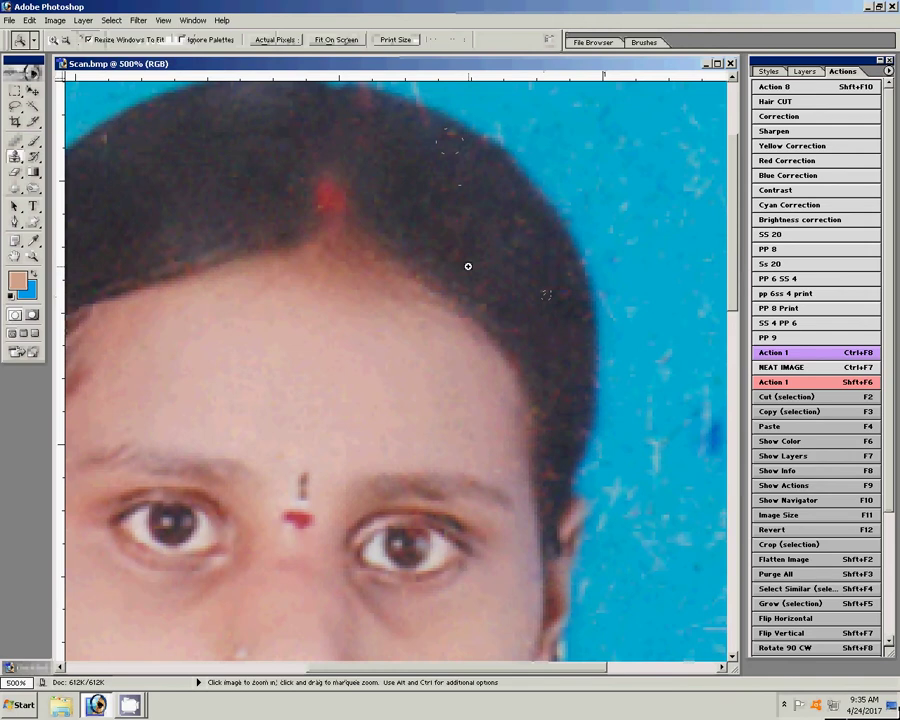
key(ctrl+0)
key(c)
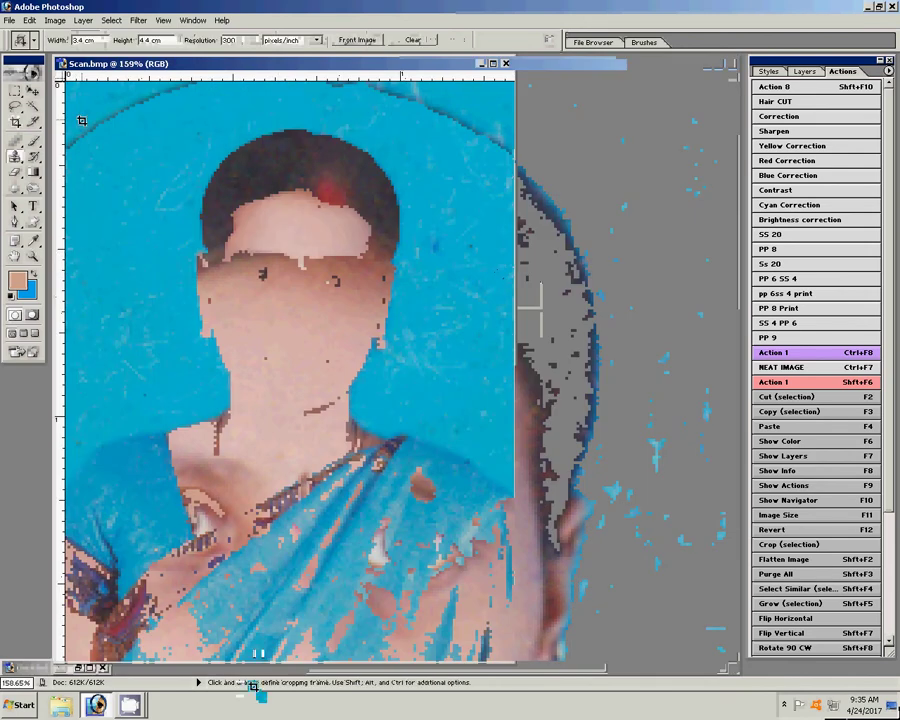
click(33, 105)
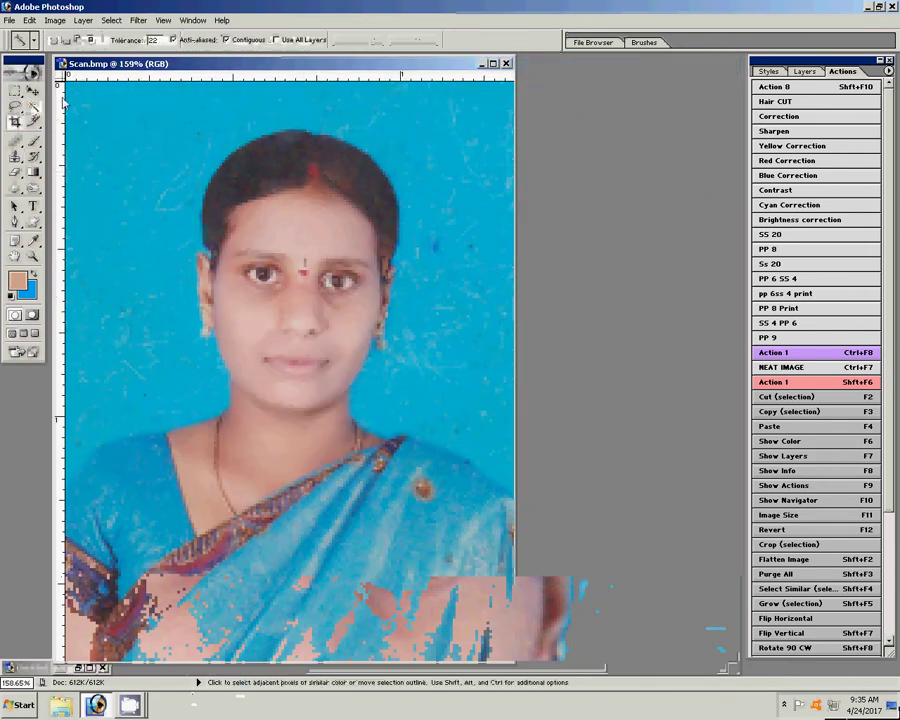
click(150, 150)
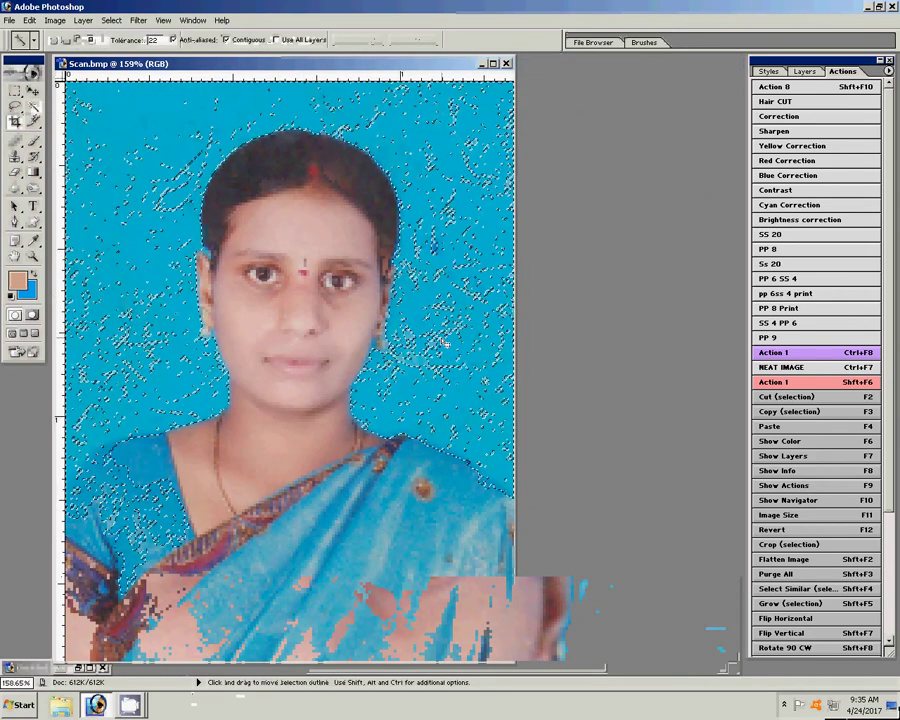
right_click(141, 209)
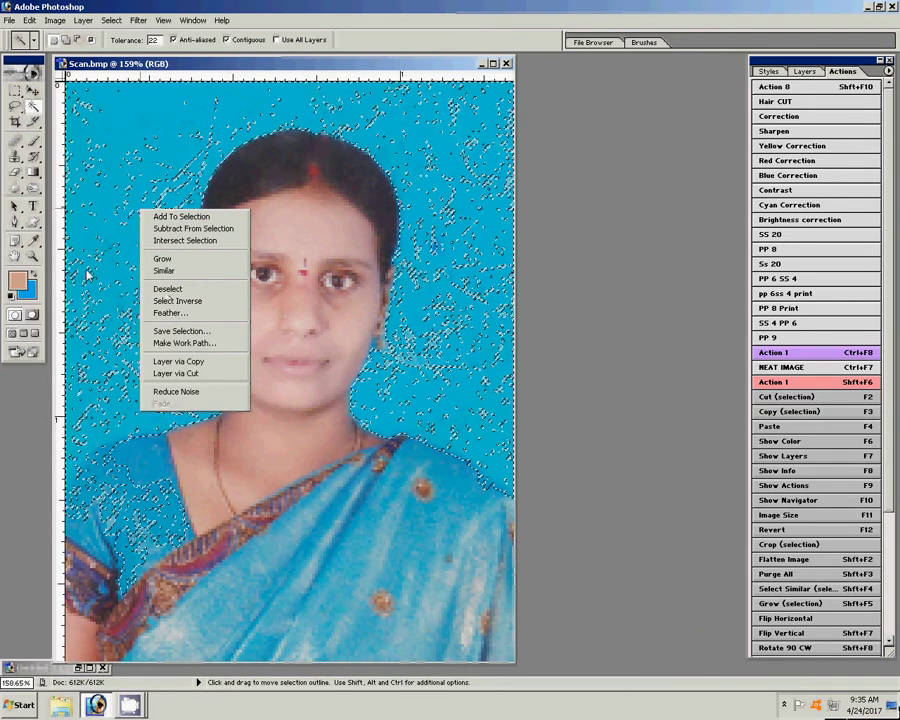
click(176, 290)
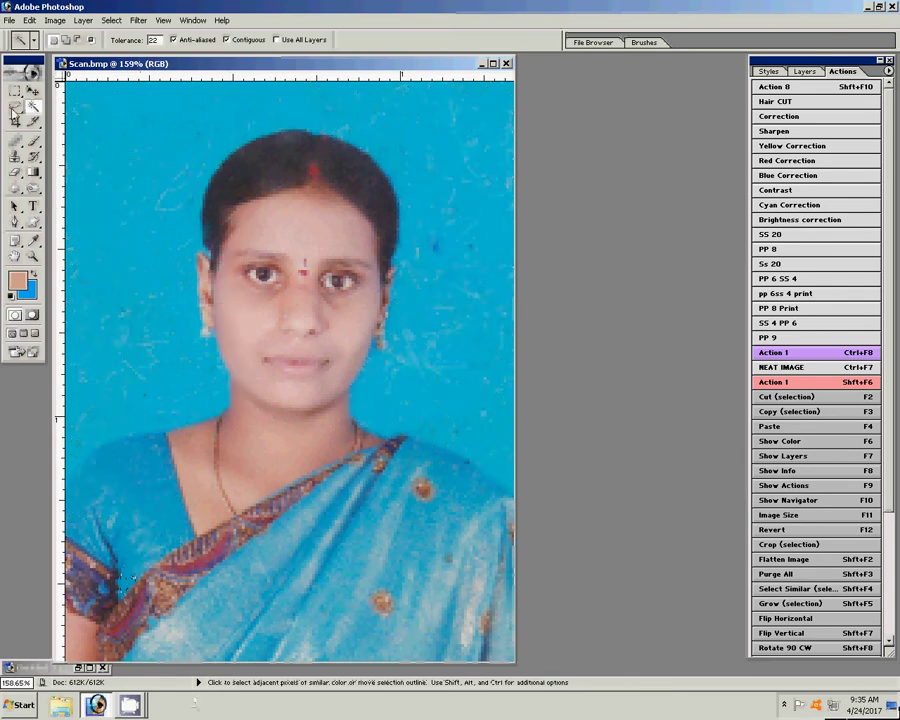
- Zoom to 300% and start a pen path along the left shoulder up to the neck
click(15, 222)
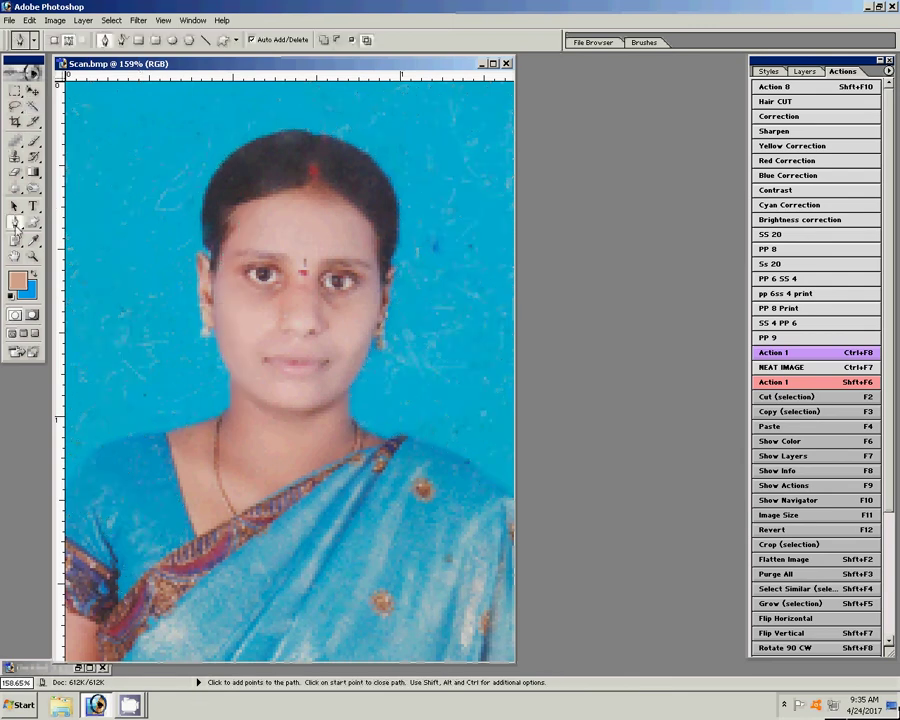
drag(287, 70, 385, 82)
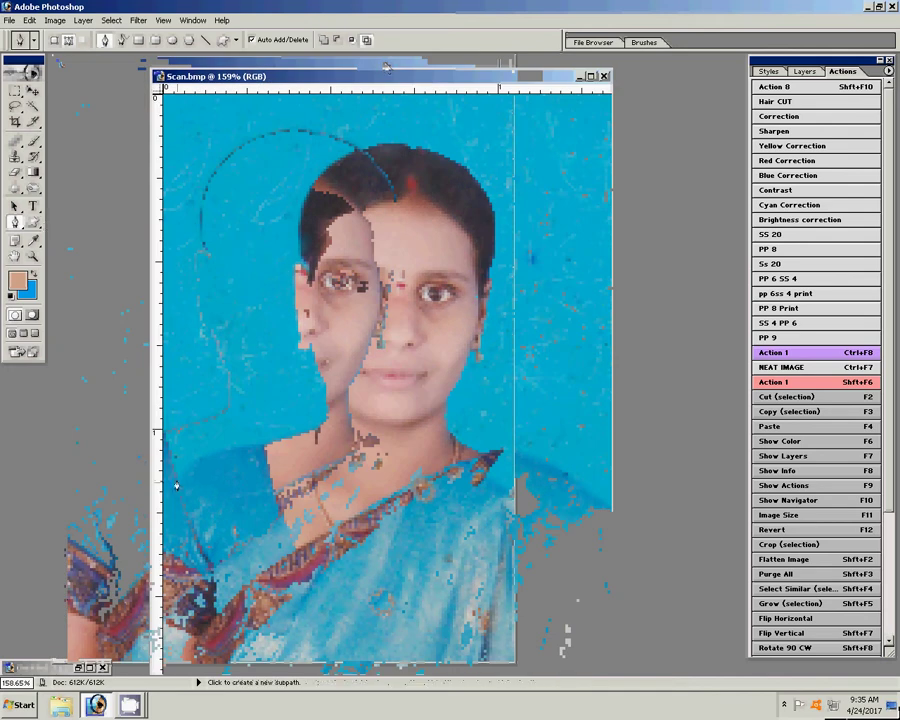
click(32, 257)
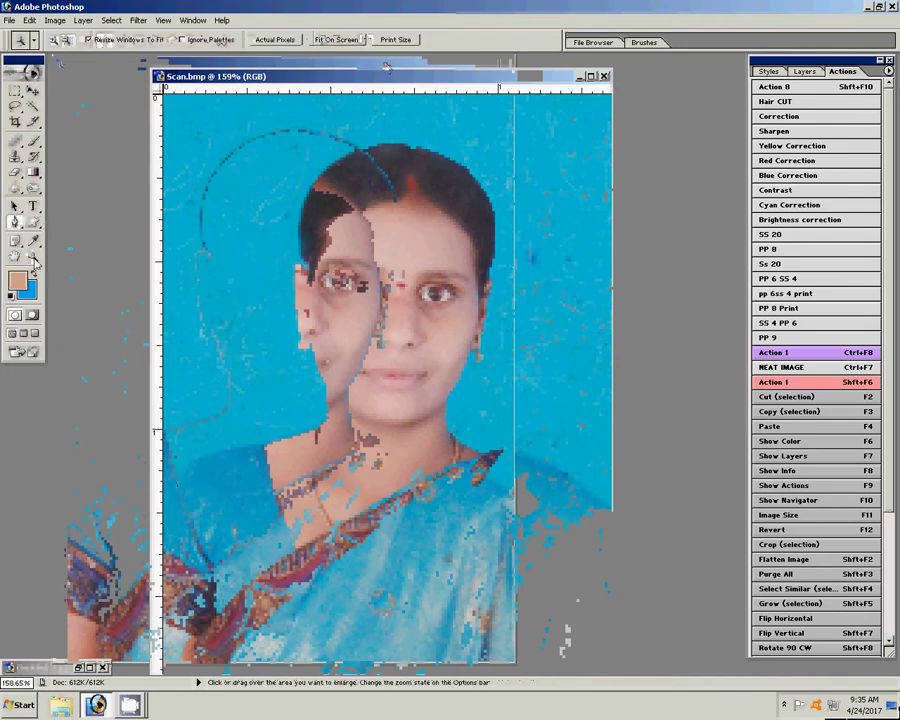
click(215, 416)
click(215, 416)
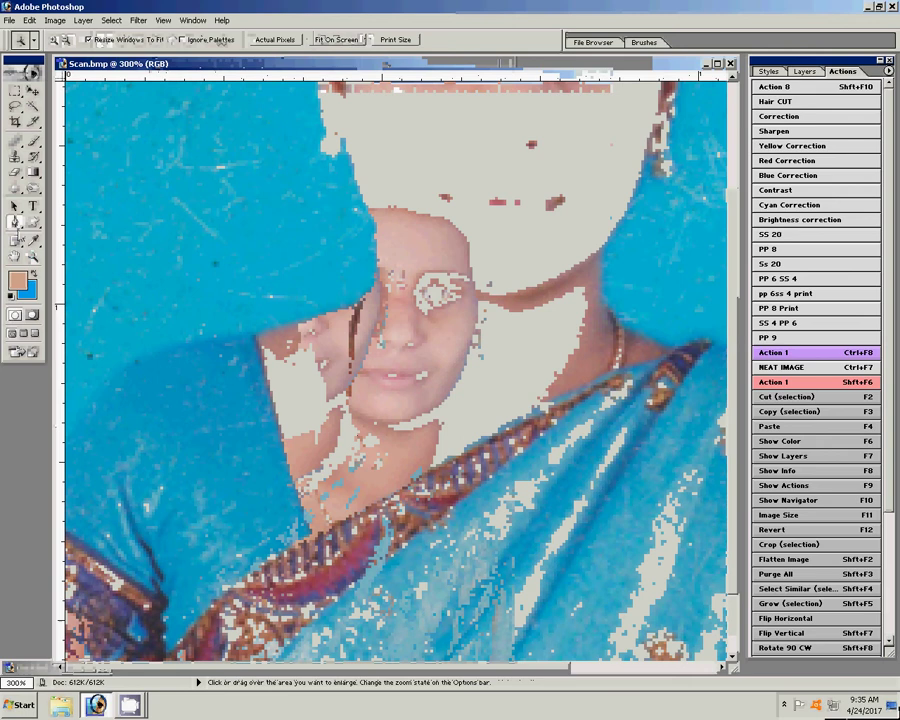
click(15, 222)
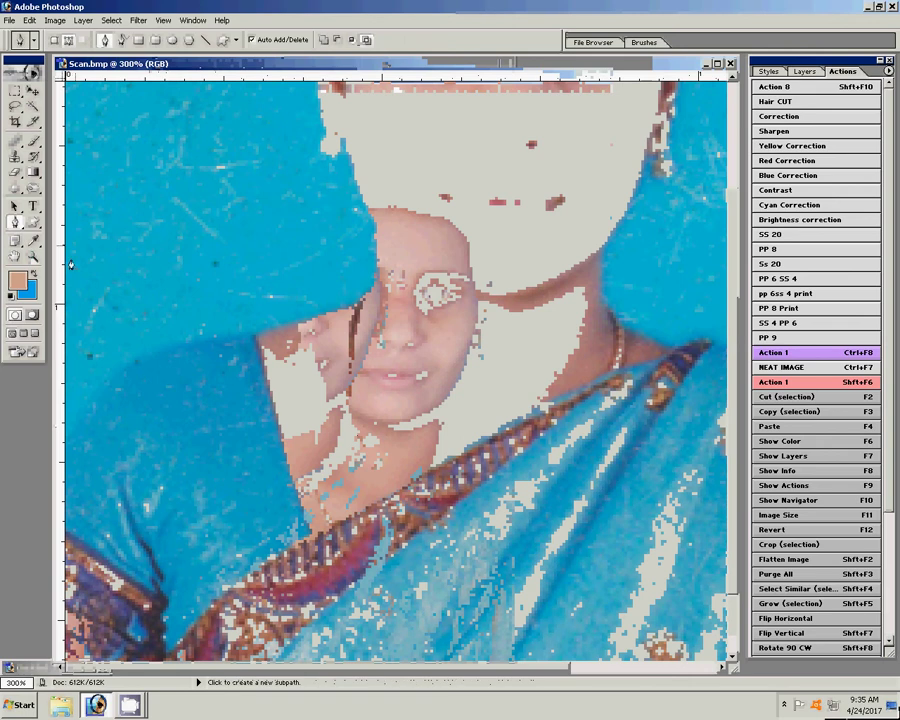
click(72, 445)
click(127, 365)
click(266, 338)
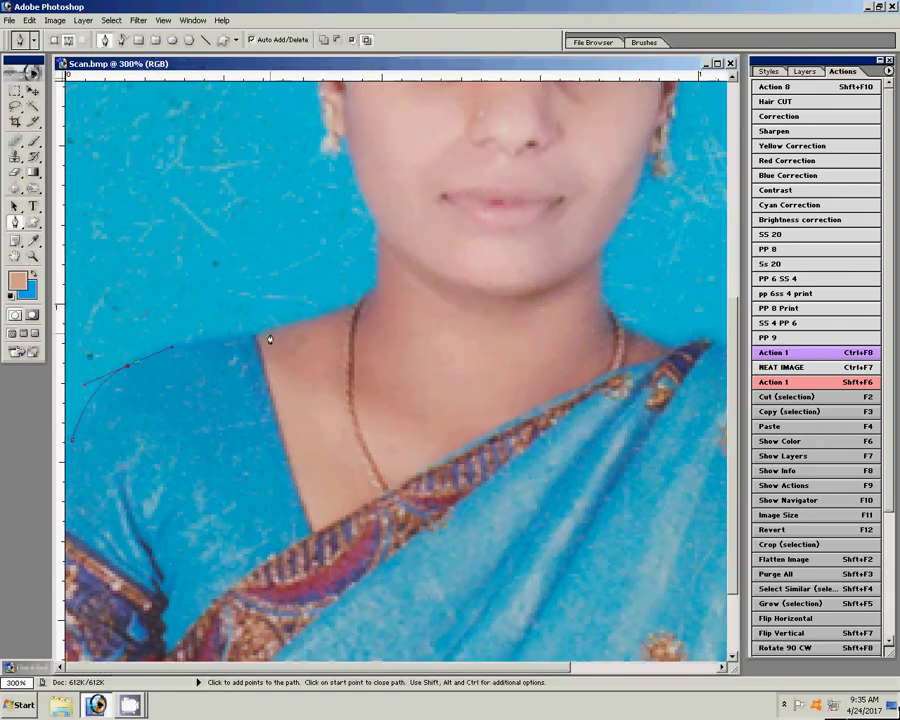
drag(372, 290, 377, 266)
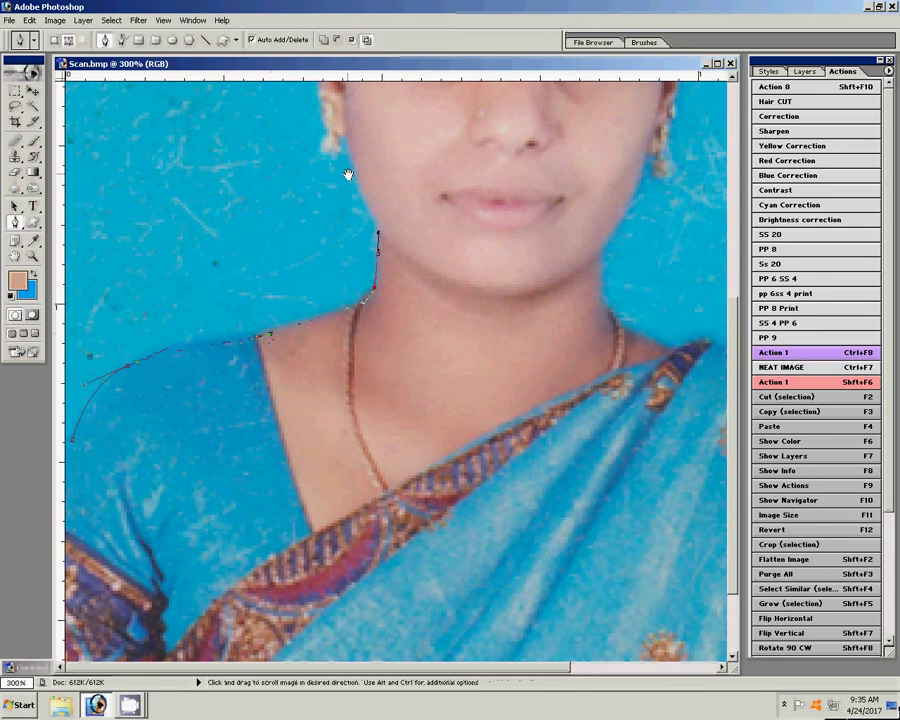
- Continue the path up the neck and left ear, over the top and down the right of the hair
scroll(351, 402, up, 3)
click(349, 375)
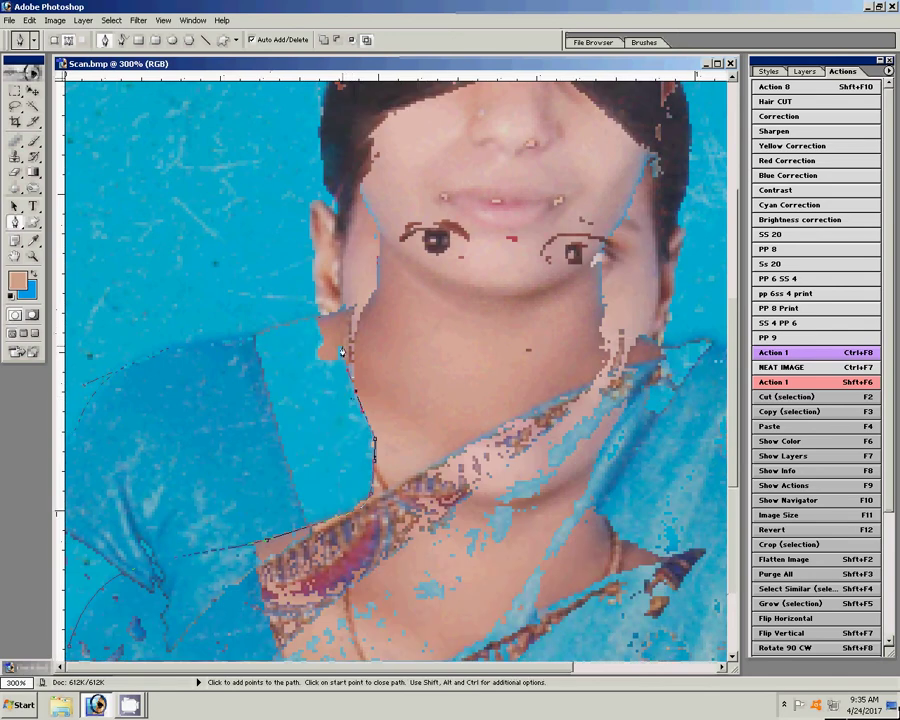
click(341, 348)
click(313, 203)
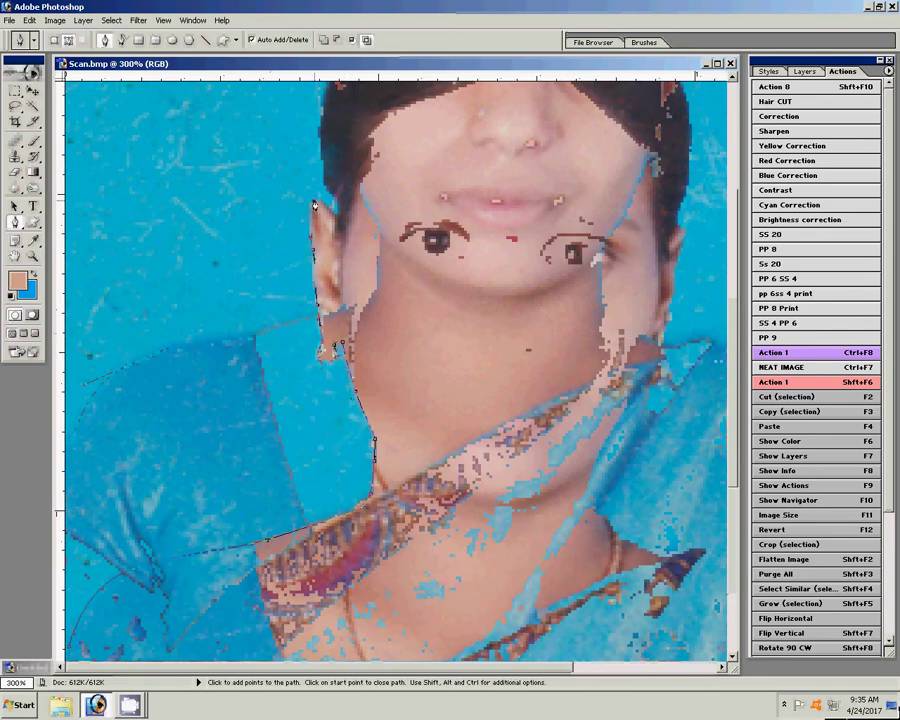
click(335, 215)
drag(335, 215, 215, 300)
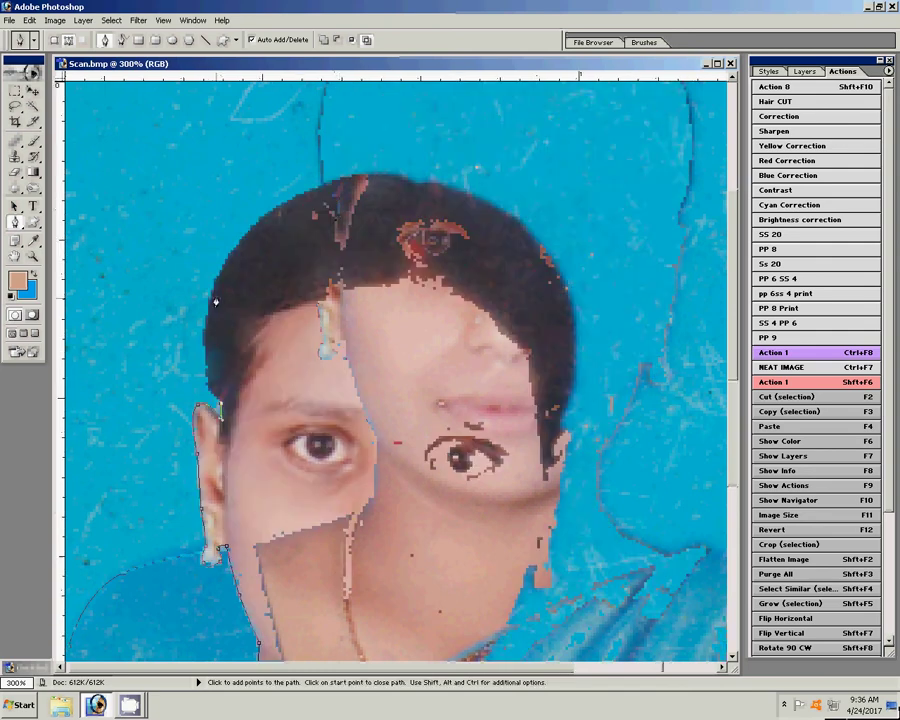
click(212, 300)
click(436, 187)
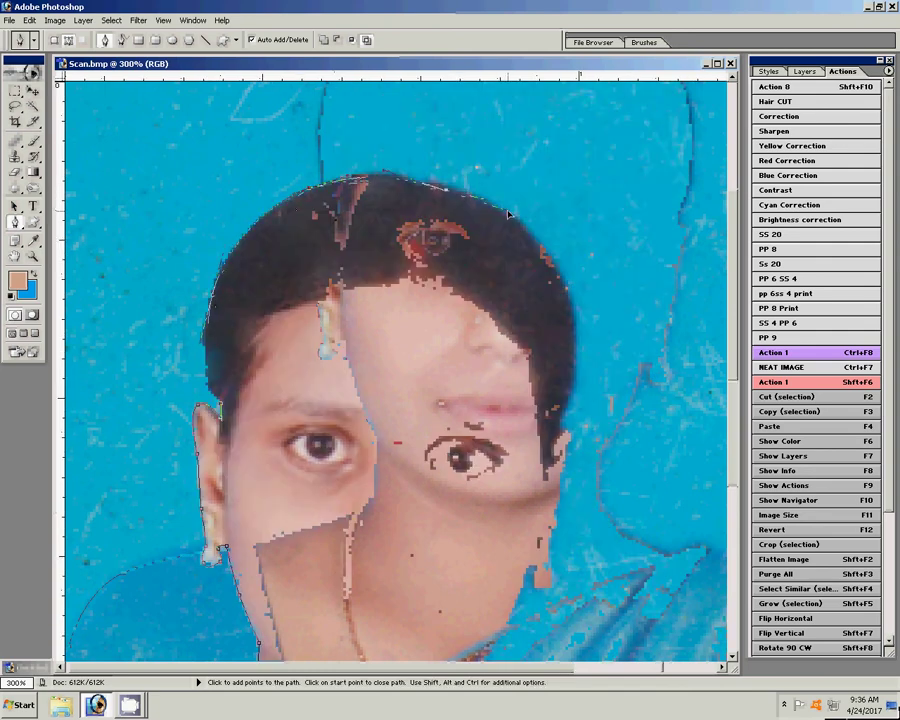
click(564, 287)
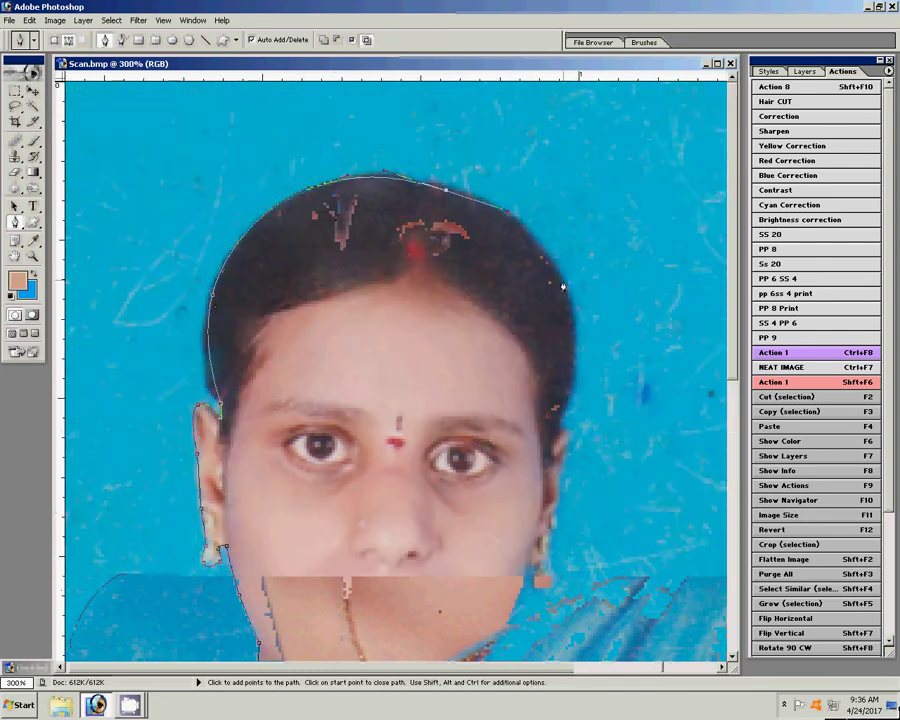
click(568, 404)
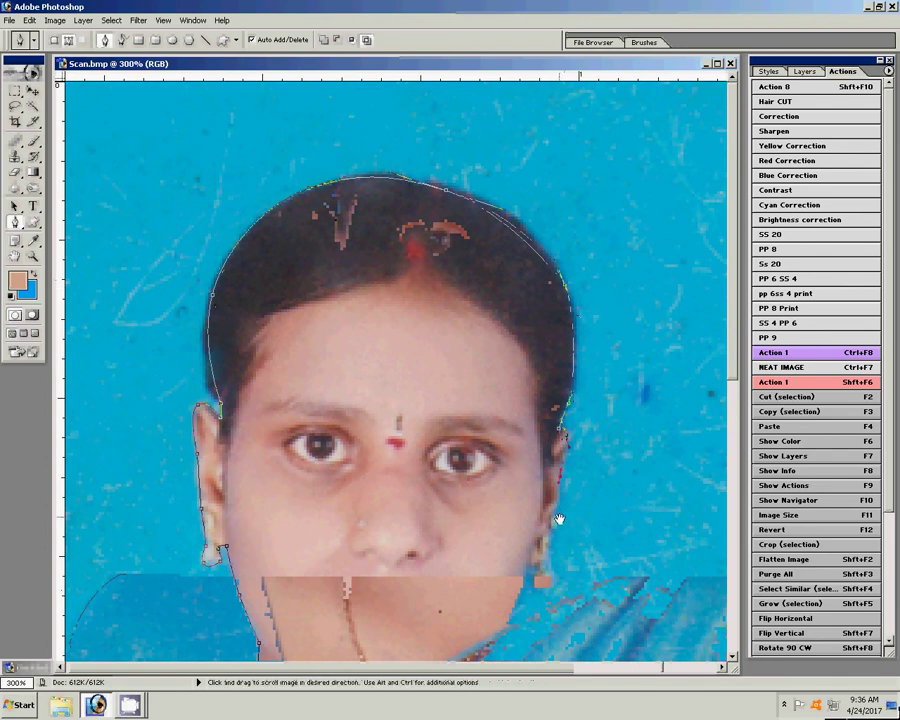
- Extend the path down the right earring, neck and shoulder to the photo's bottom corners
drag(551, 537, 486, 240)
click(481, 260)
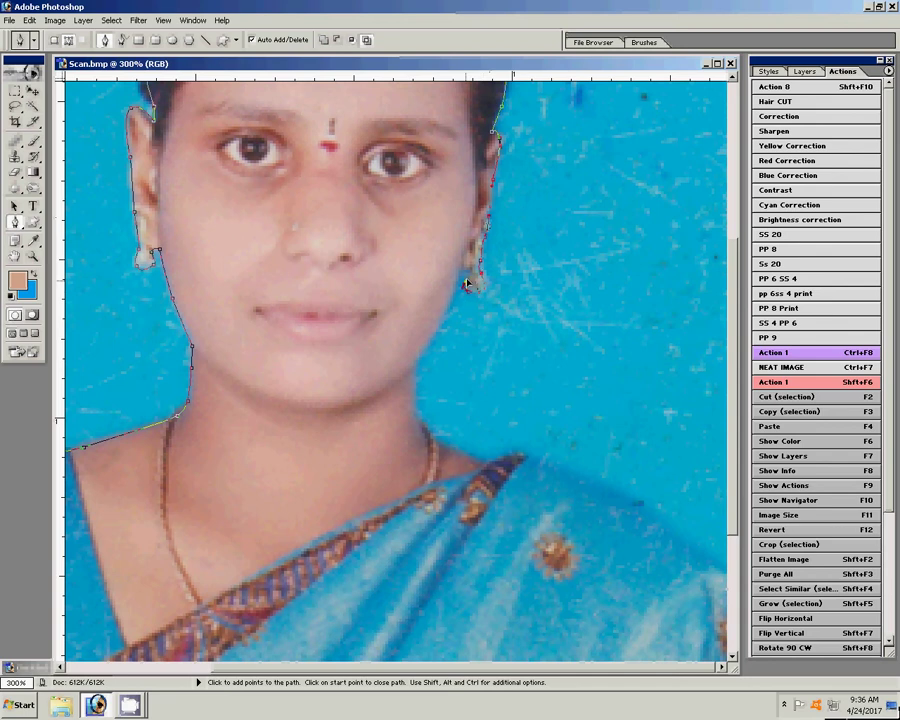
click(466, 284)
click(431, 333)
click(428, 435)
scroll(459, 458, down, 5)
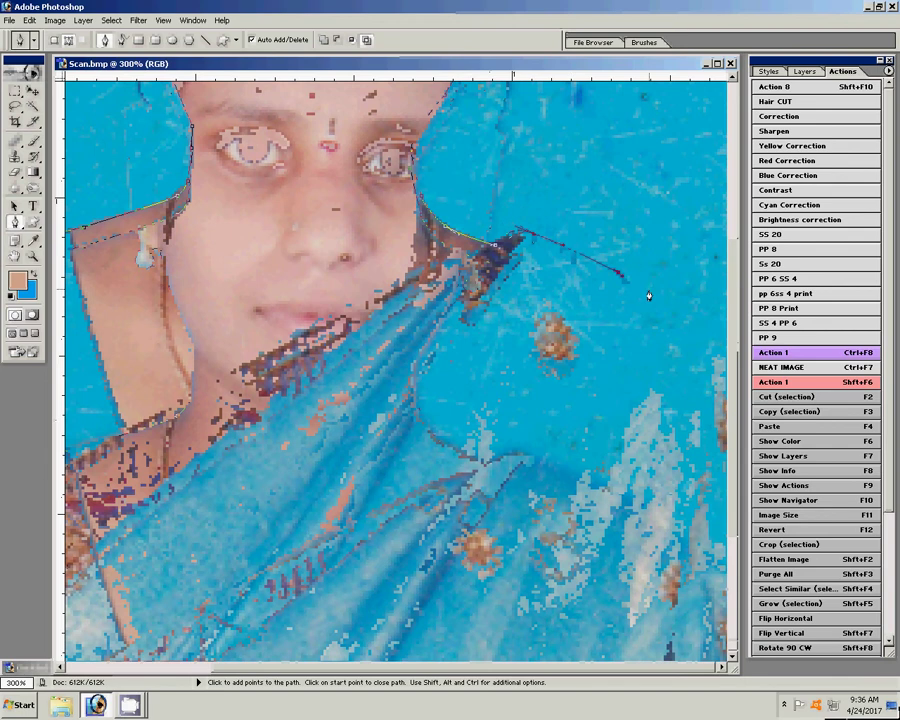
click(655, 292)
scroll(387, 221, up, 3)
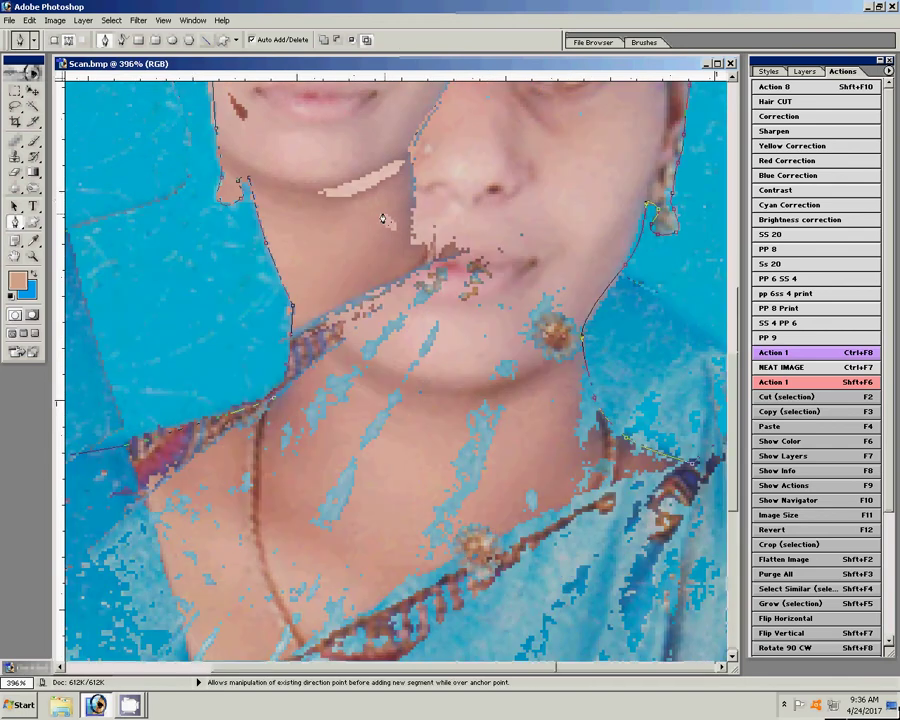
scroll(381, 218, down, 2)
scroll(378, 215, down, 1)
scroll(376, 213, down, 1)
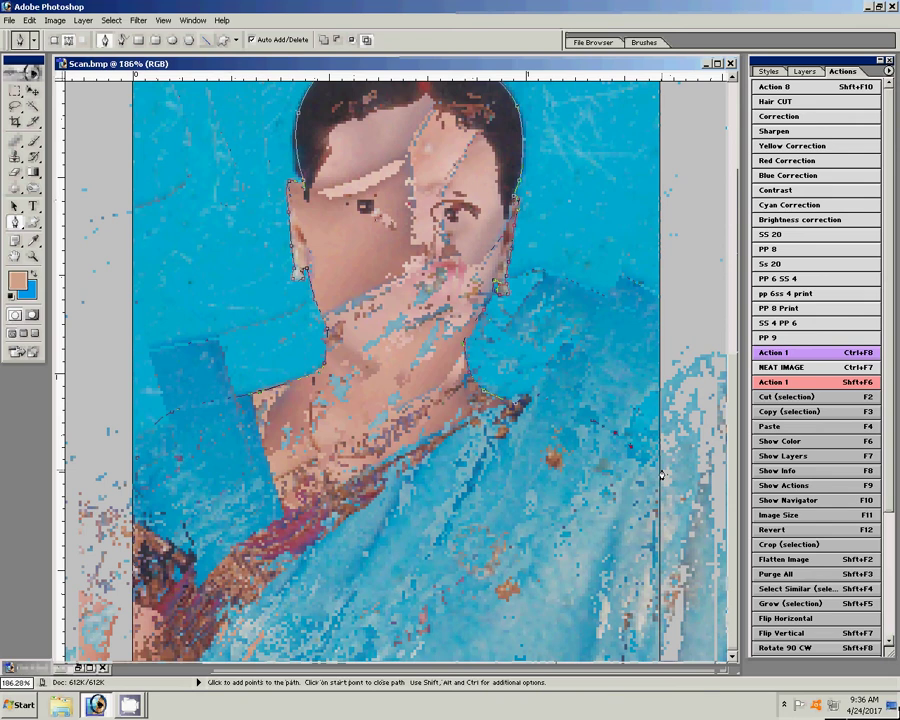
scroll(658, 452, down, 1)
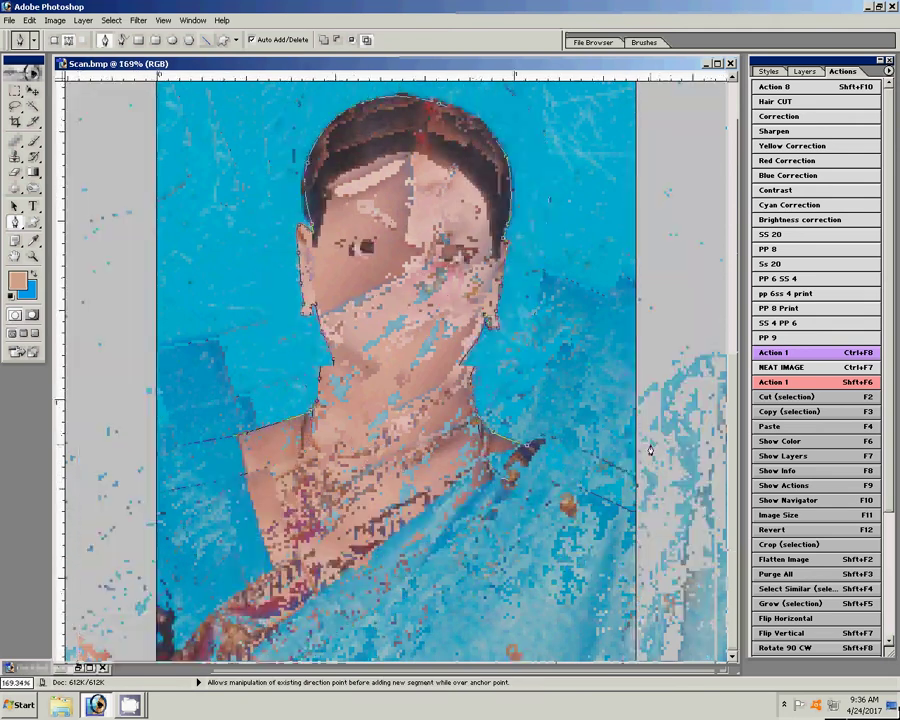
scroll(658, 452, down, 2)
click(598, 633)
click(177, 643)
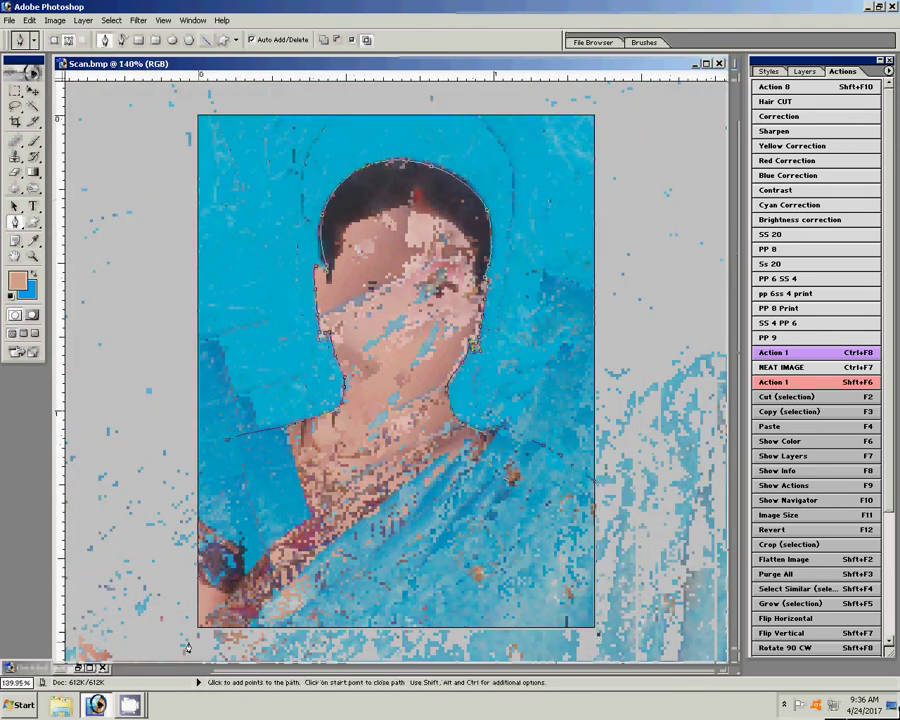
- Close the path around the woman's outline and turn it into a selection
click(201, 480)
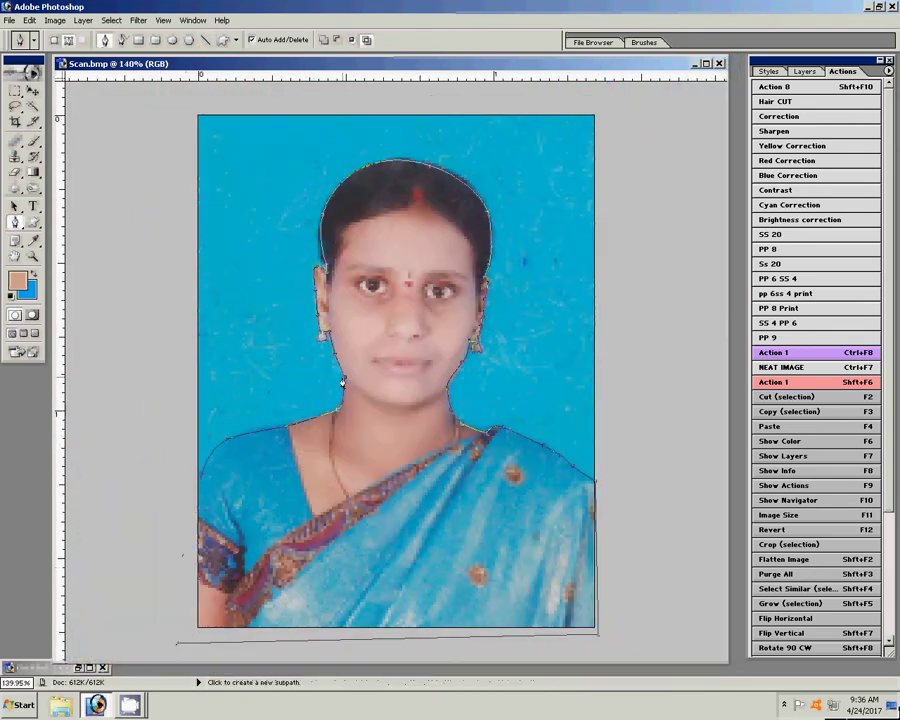
right_click(361, 419)
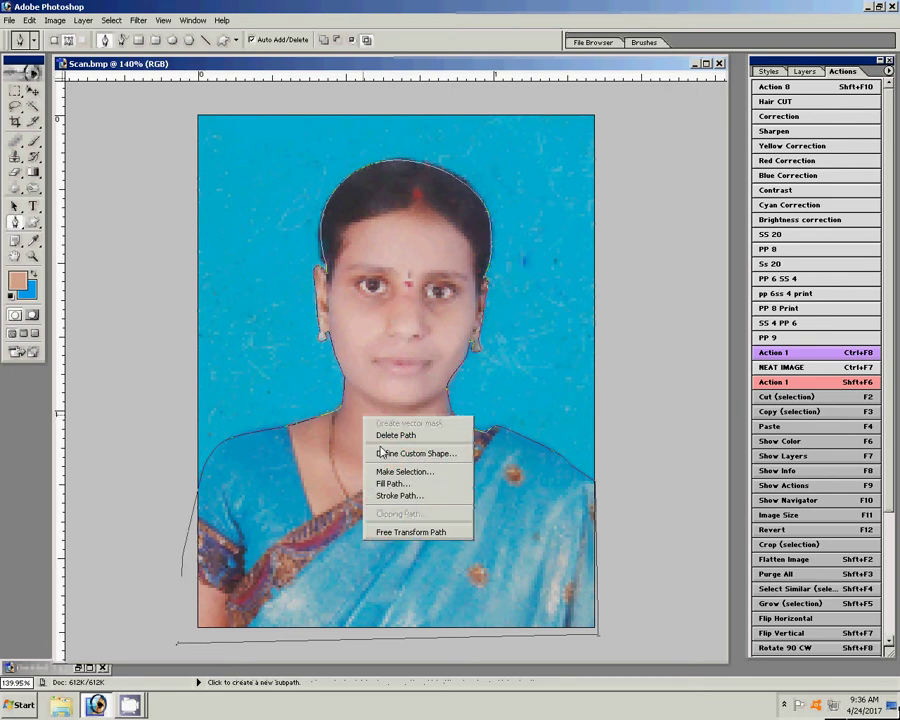
click(385, 470)
click(337, 224)
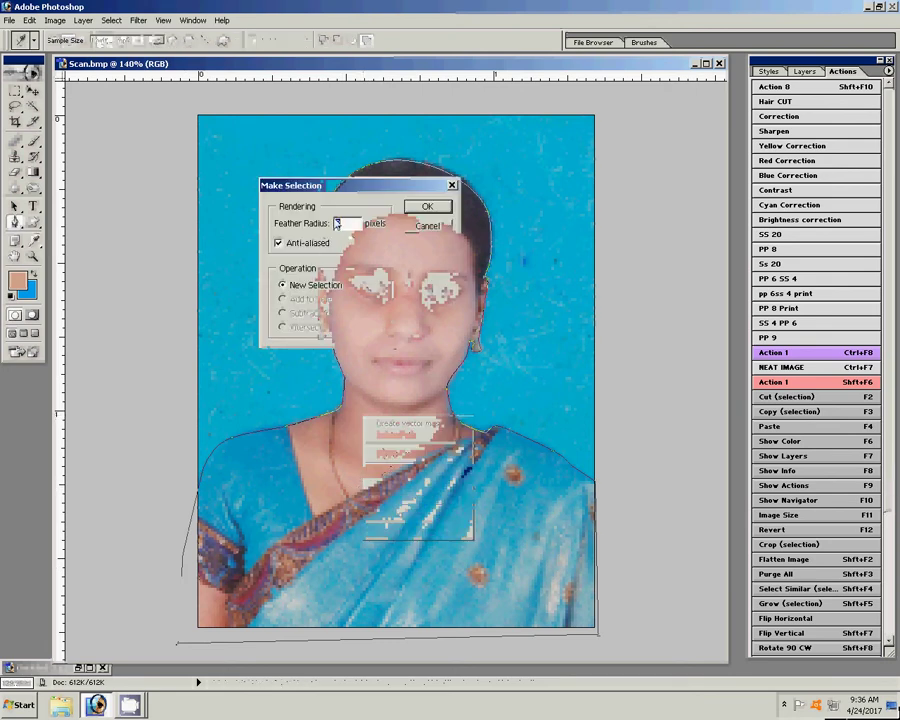
click(428, 207)
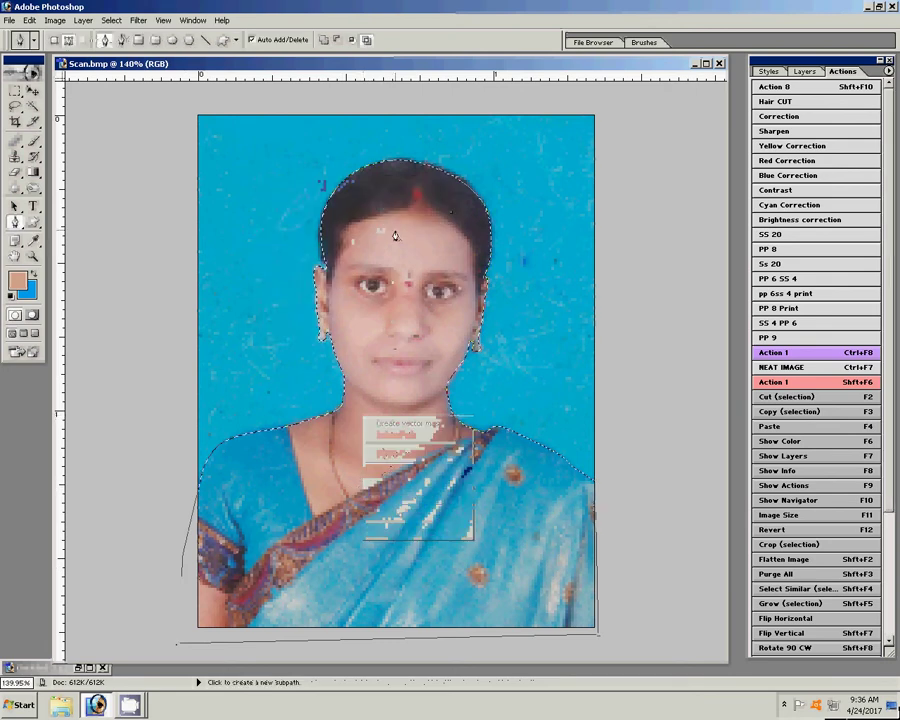
- Copy the selected woman onto a new layer, Layer 1, with Layer via Copy
click(82, 20)
mouse_move(130, 35)
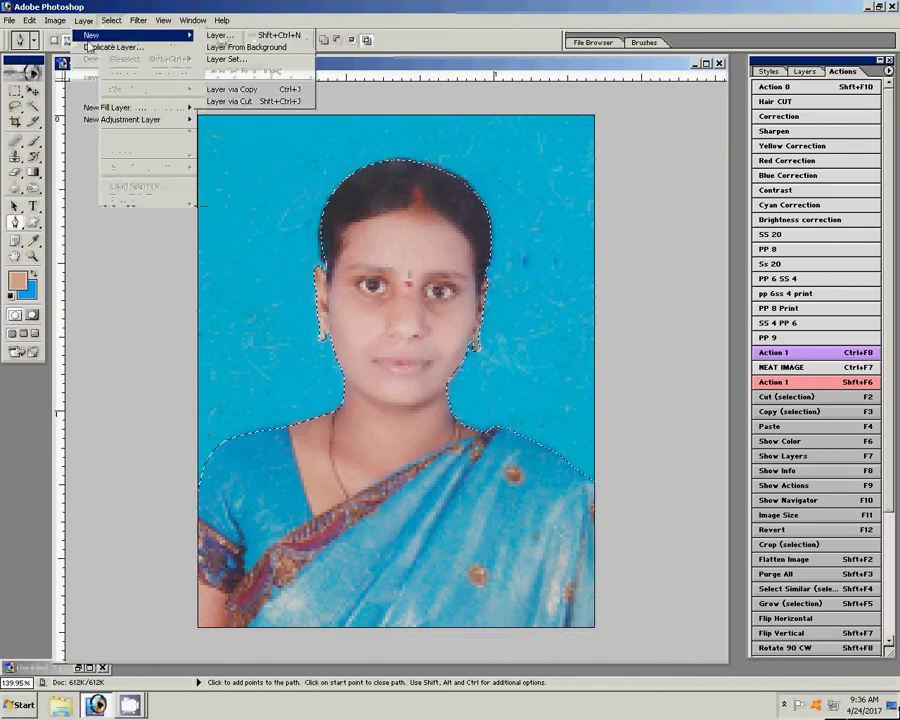
click(230, 89)
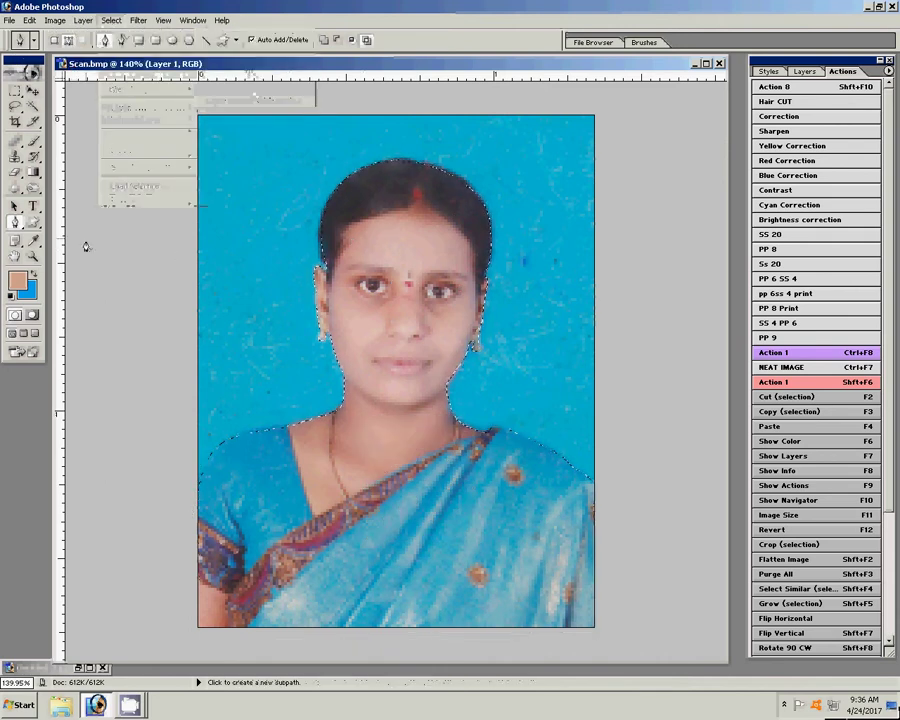
click(33, 242)
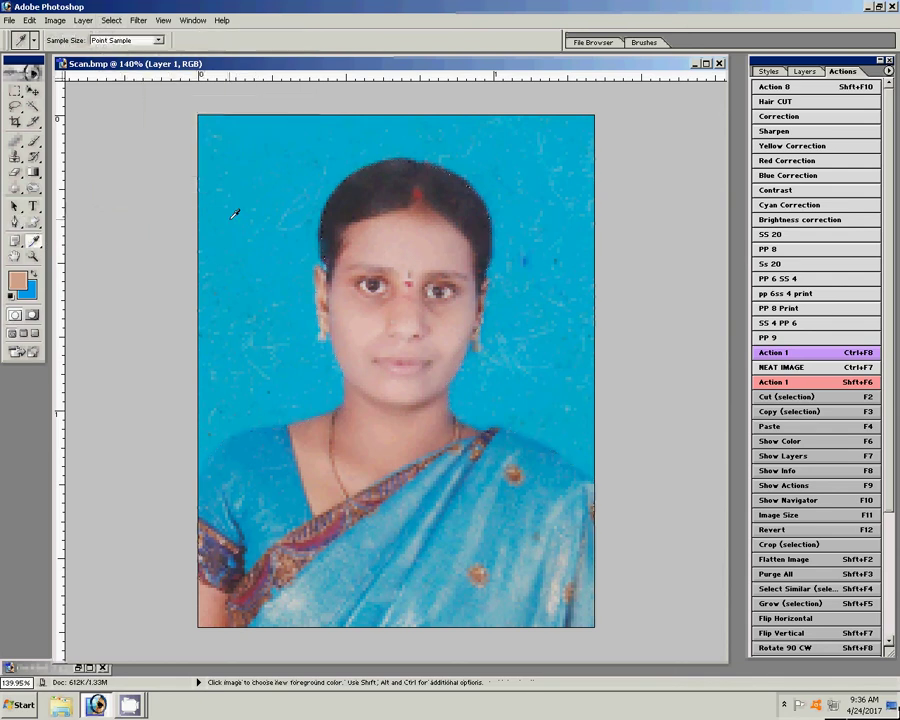
- Sample the blue background and set a darker shade of it as the foreground colour
click(233, 216)
click(20, 282)
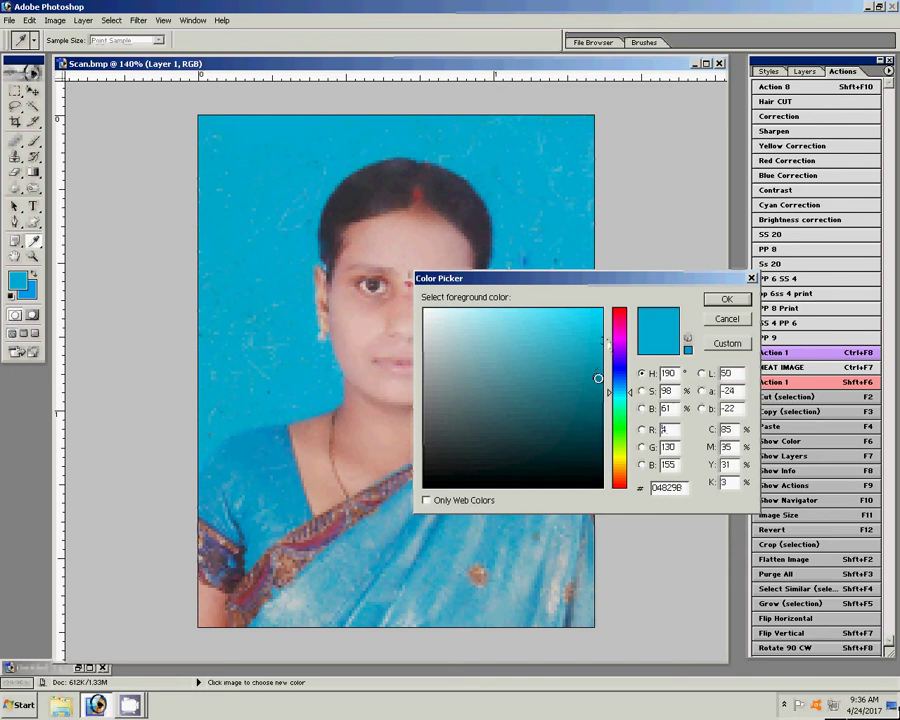
click(205, 480)
click(726, 301)
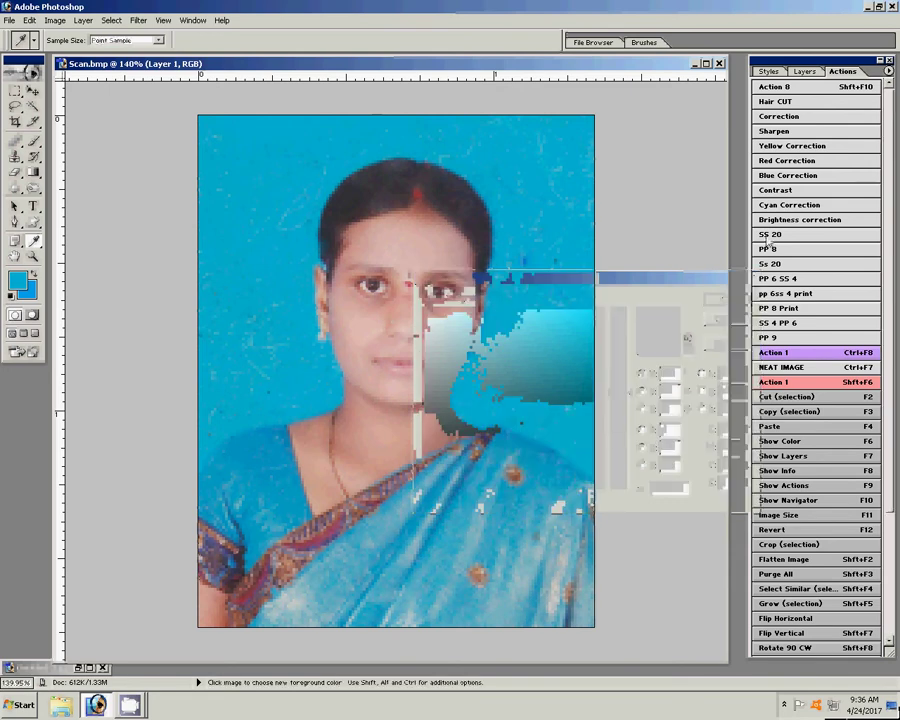
- Add a teal Solid Color fill layer and move Layer 1 above it
click(768, 71)
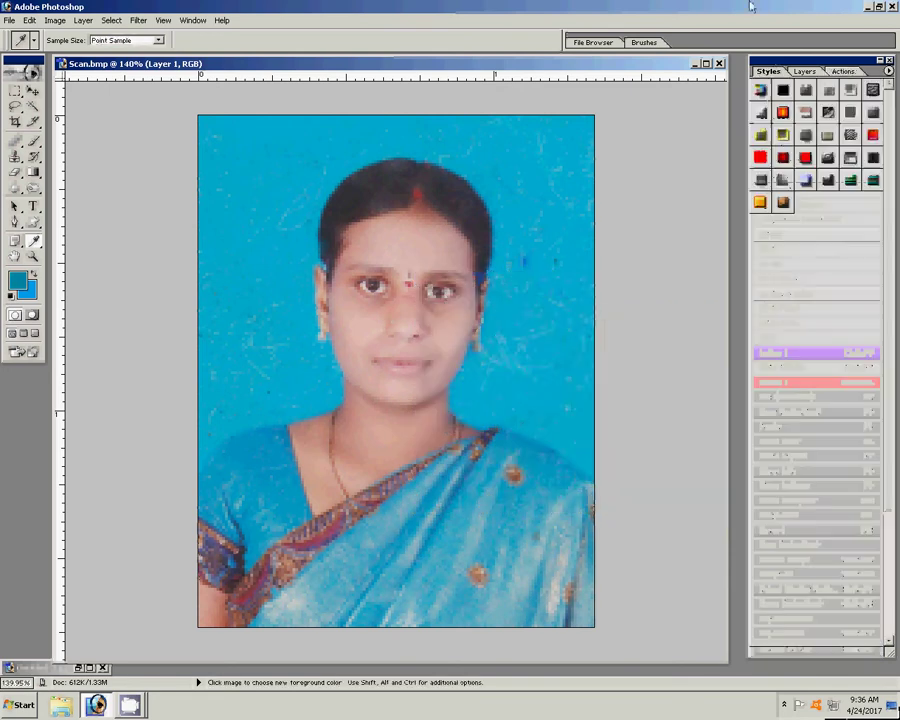
click(803, 71)
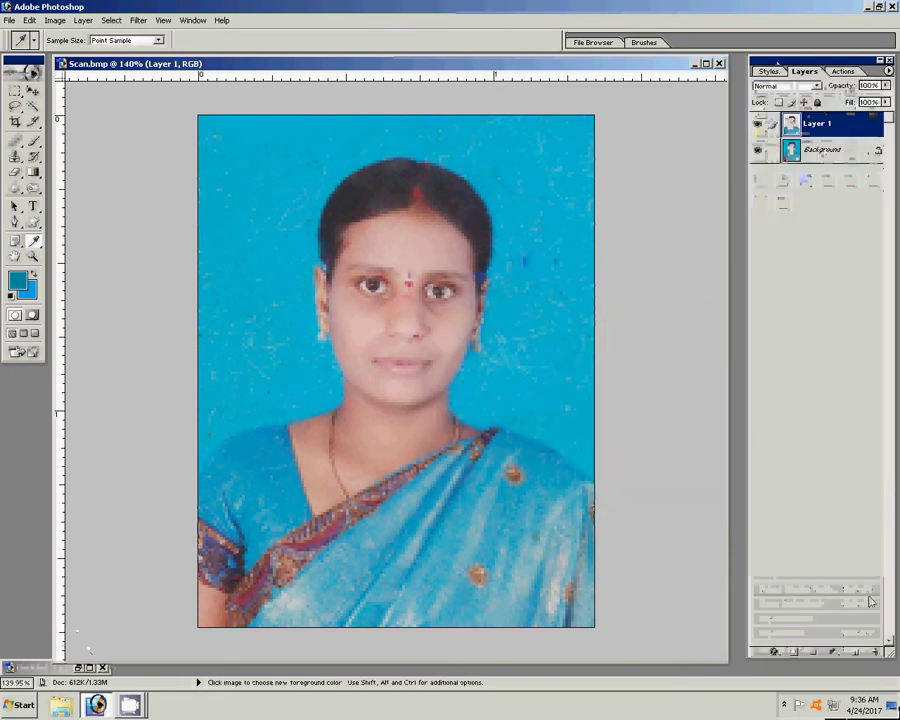
click(833, 651)
click(845, 467)
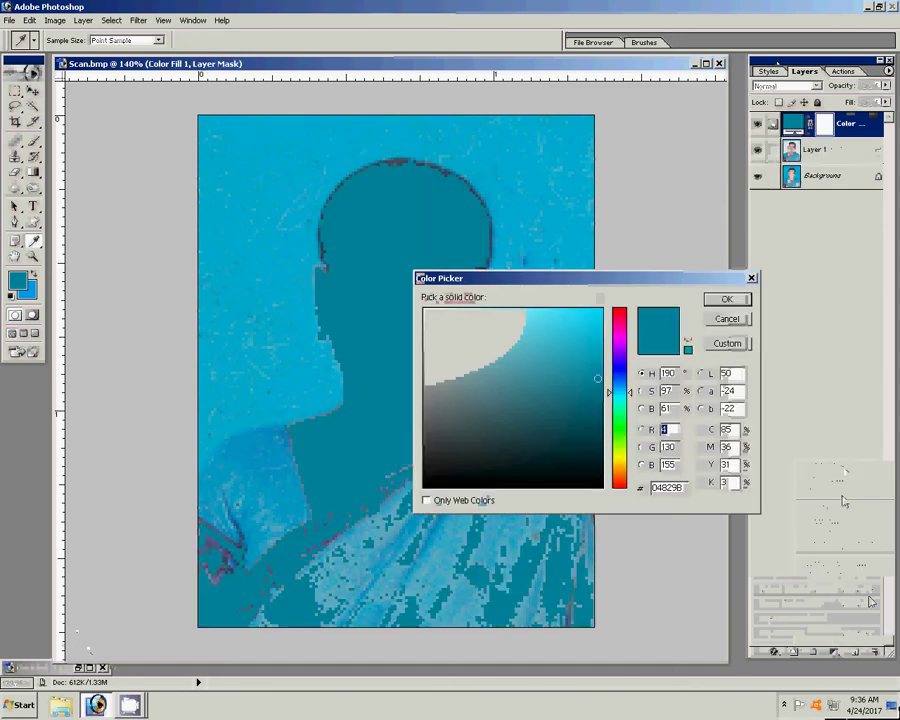
click(727, 299)
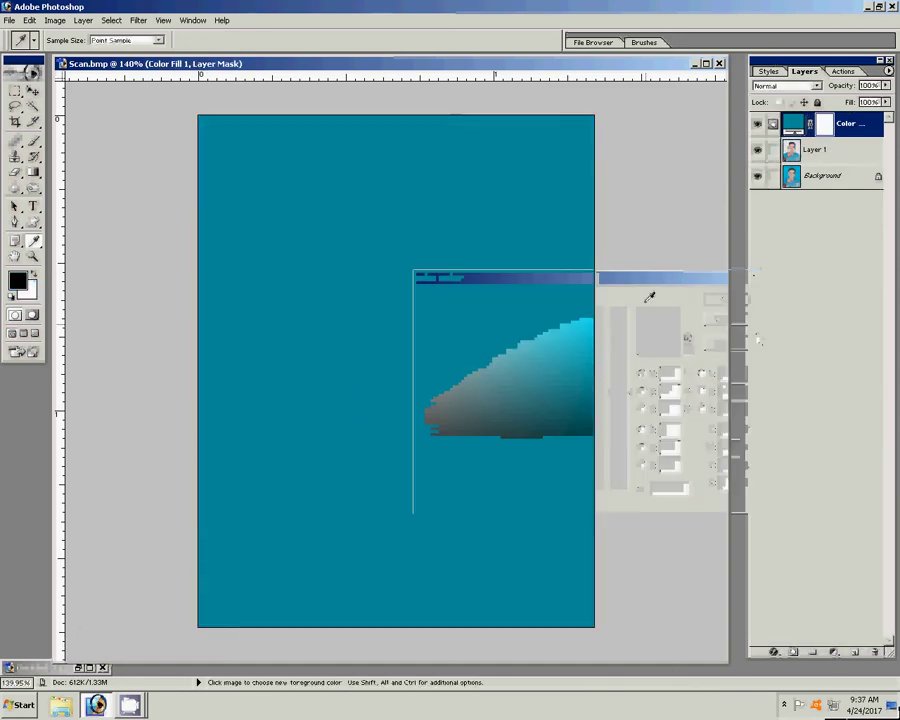
click(822, 155)
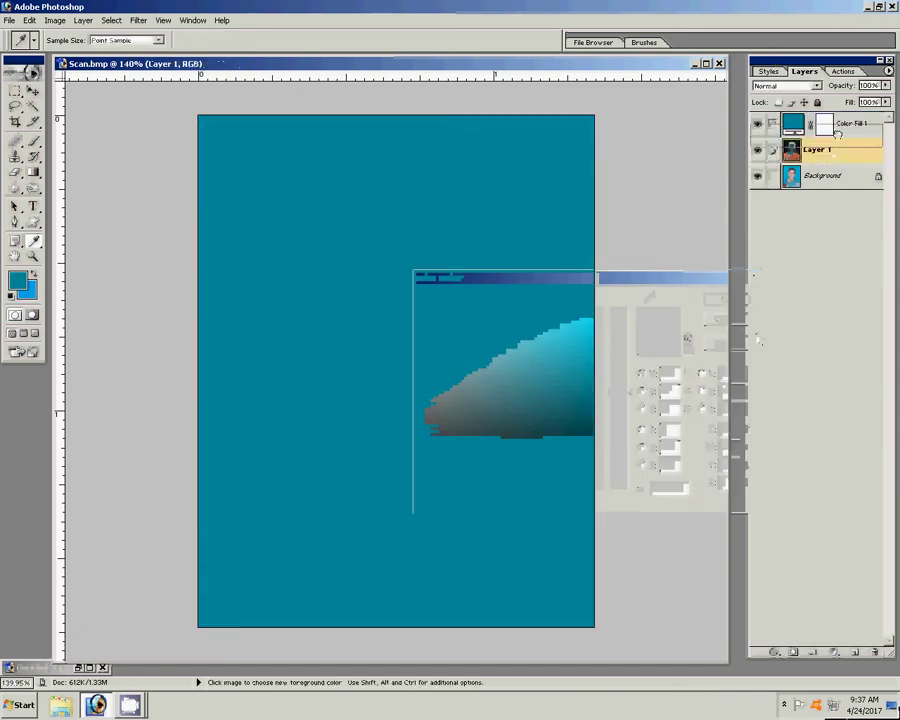
drag(833, 157, 837, 130)
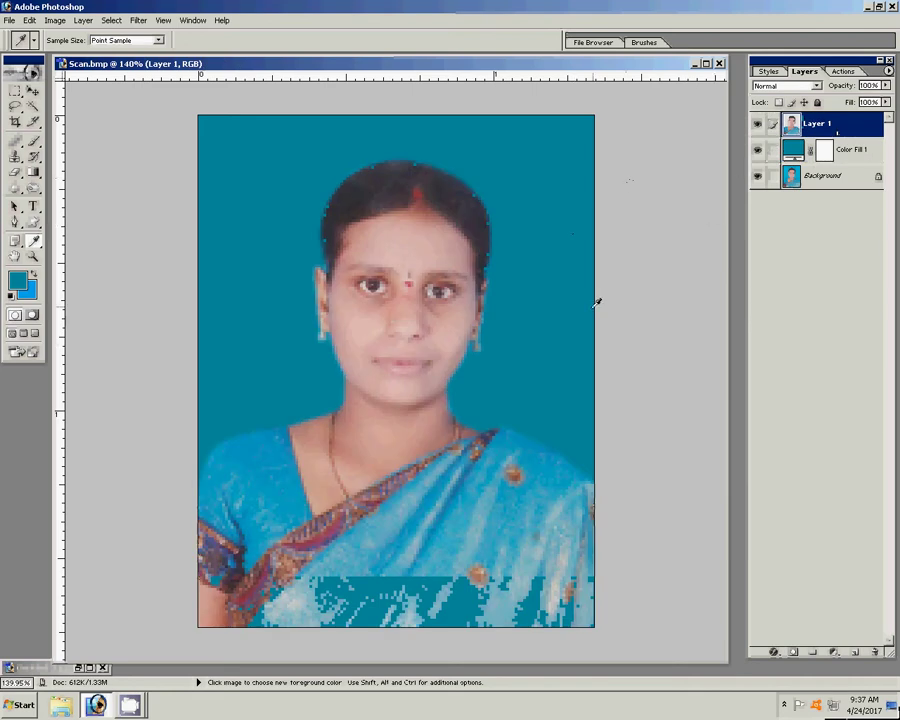
- Change the Color Fill 1 colour to bright red F90326
double_click(795, 152)
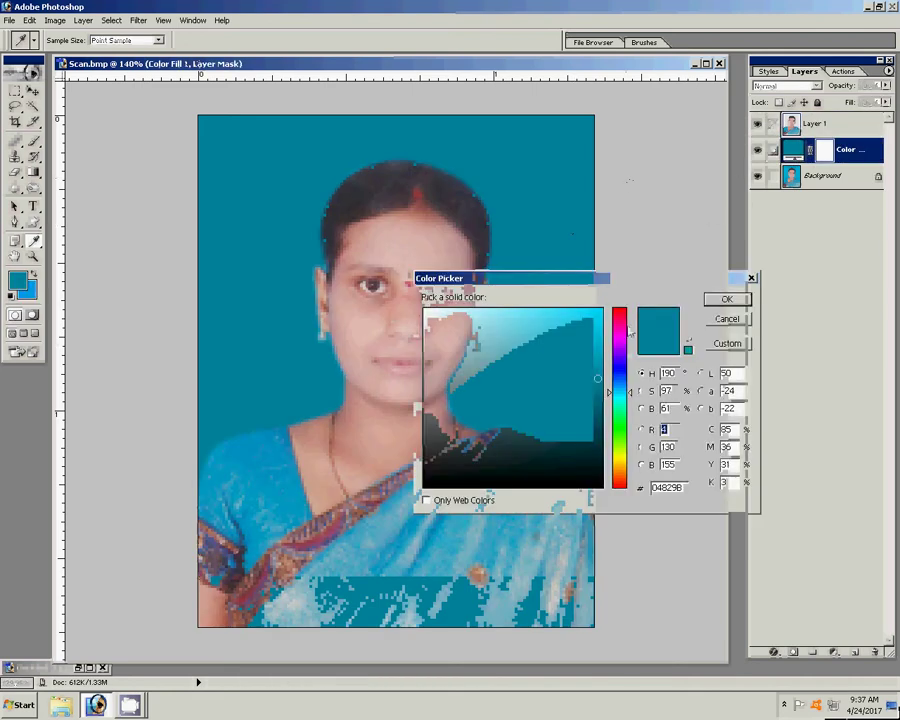
click(620, 316)
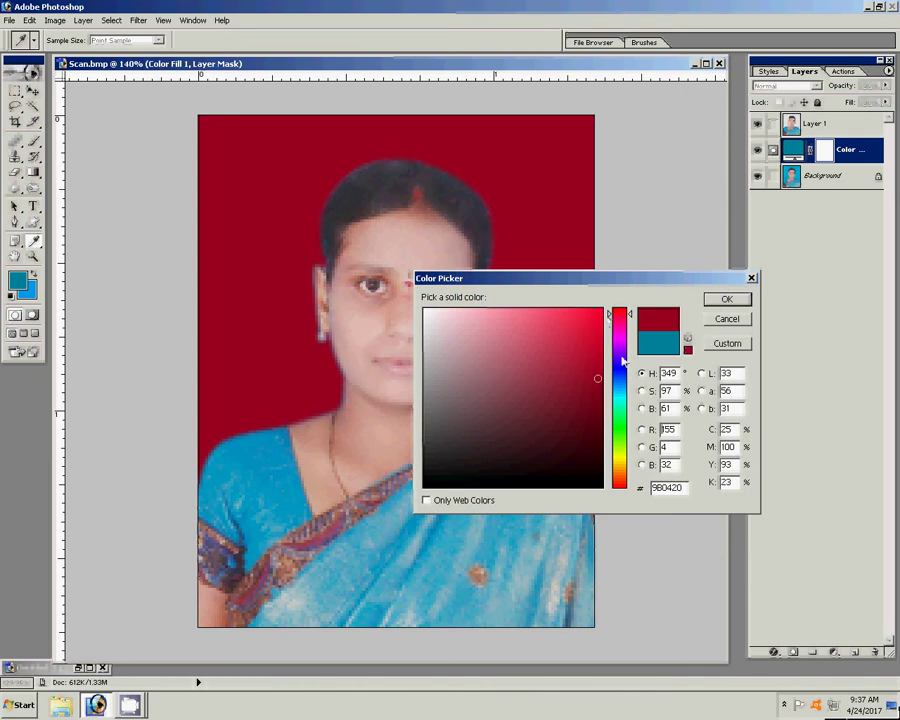
click(597, 328)
click(623, 316)
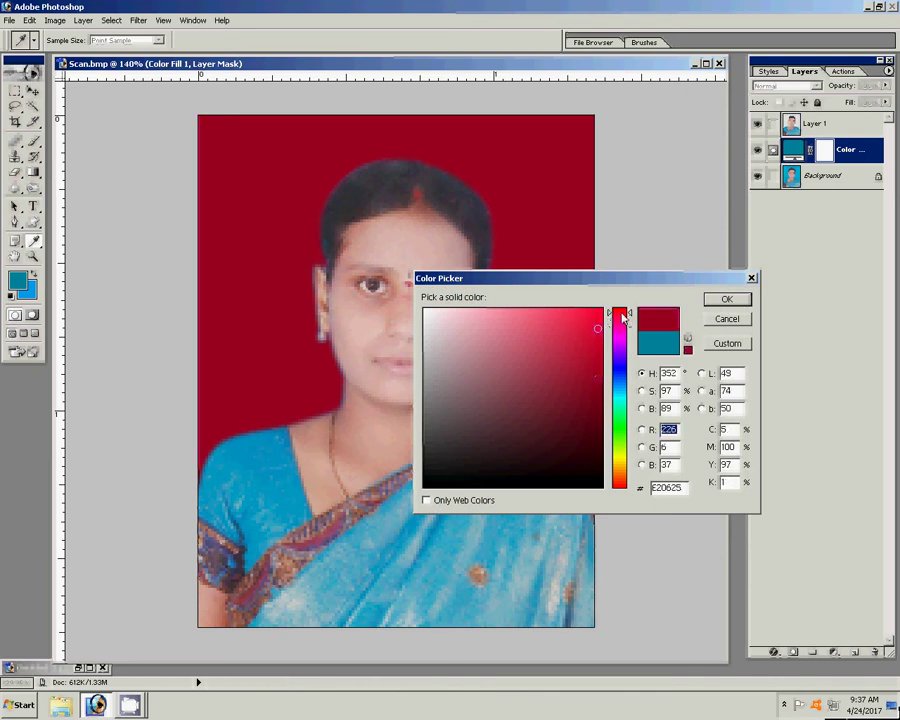
click(600, 312)
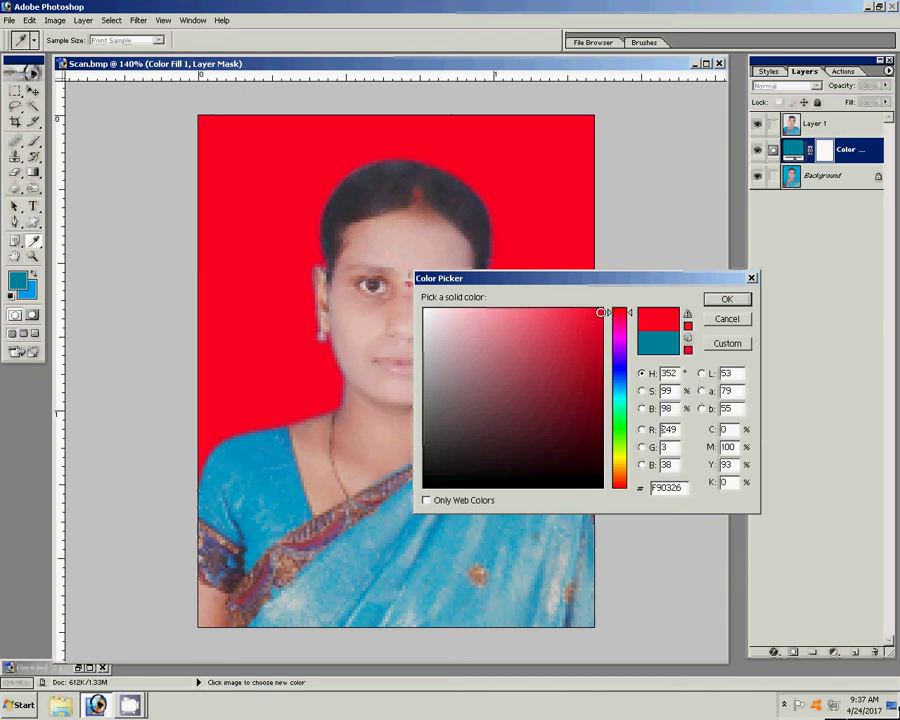
click(727, 300)
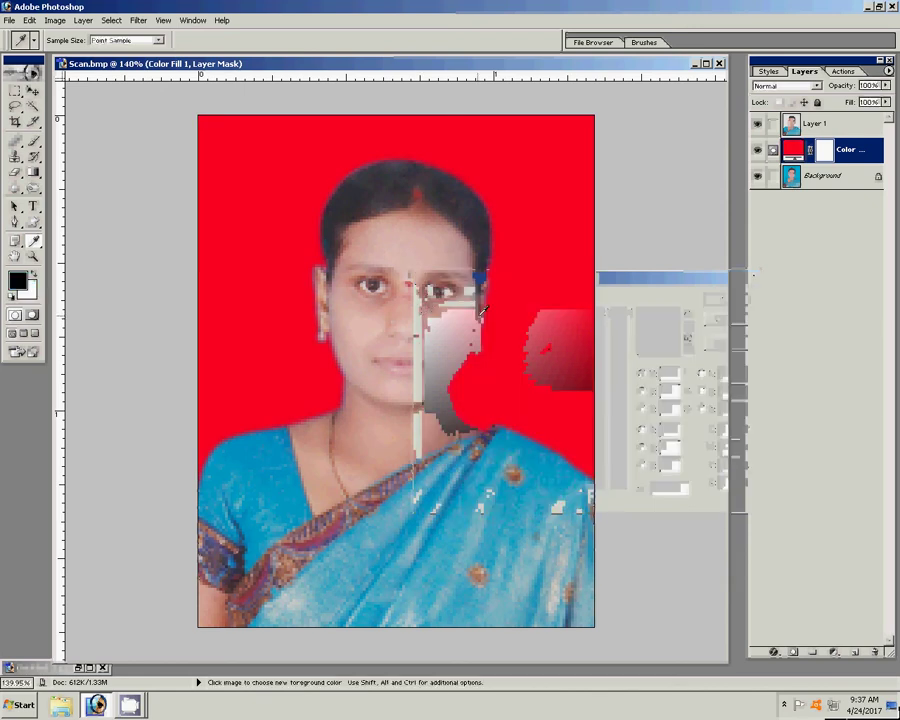
- Toggle Color Fill 1's visibility to compare with the original, leaving it visible
click(757, 151)
click(757, 151)
click(757, 151)
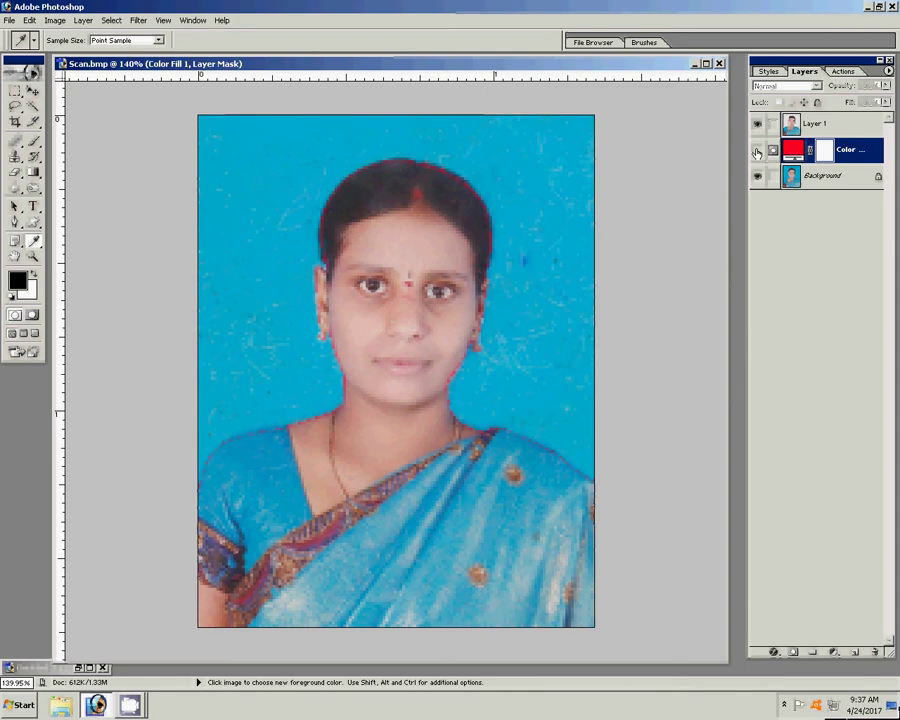
click(757, 151)
- Zoom in on the jaw and neck edge and select the Brush at 100% opacity
key(z)
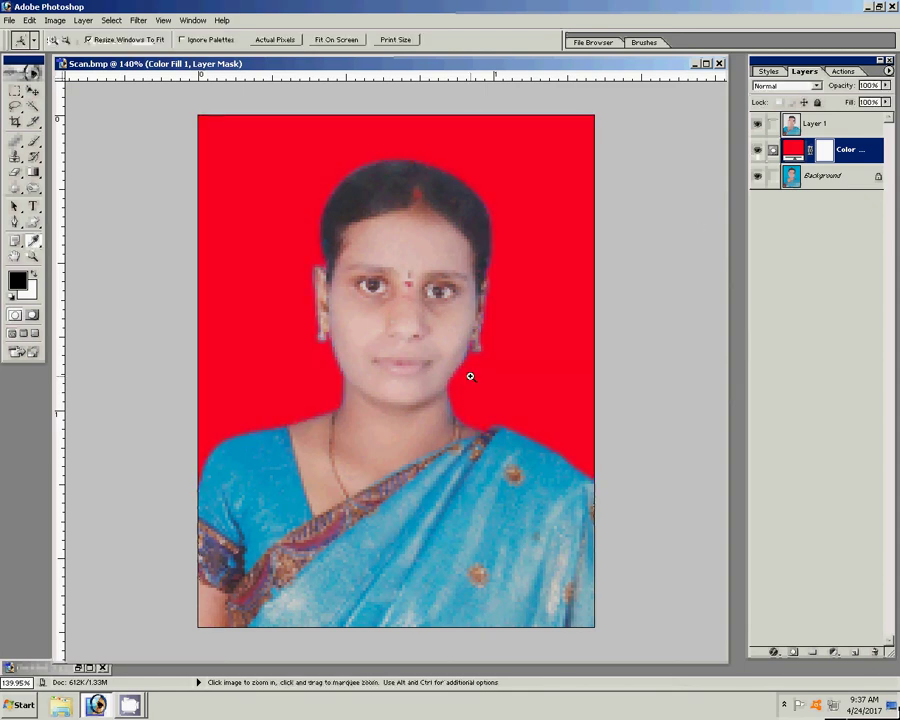
click(470, 376)
click(490, 386)
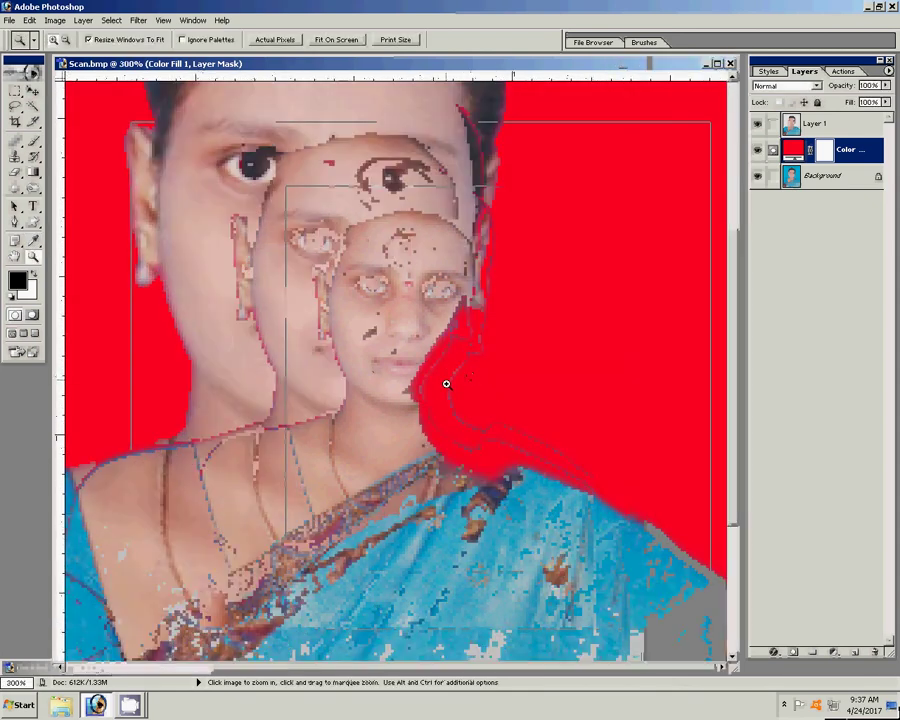
click(430, 380)
click(408, 375)
click(365, 368)
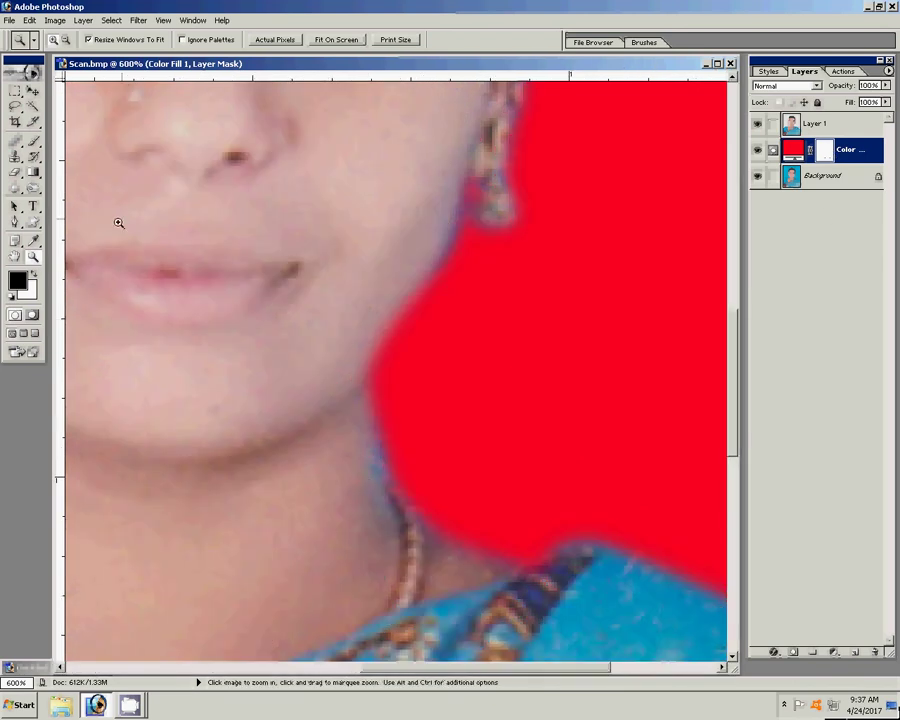
click(33, 145)
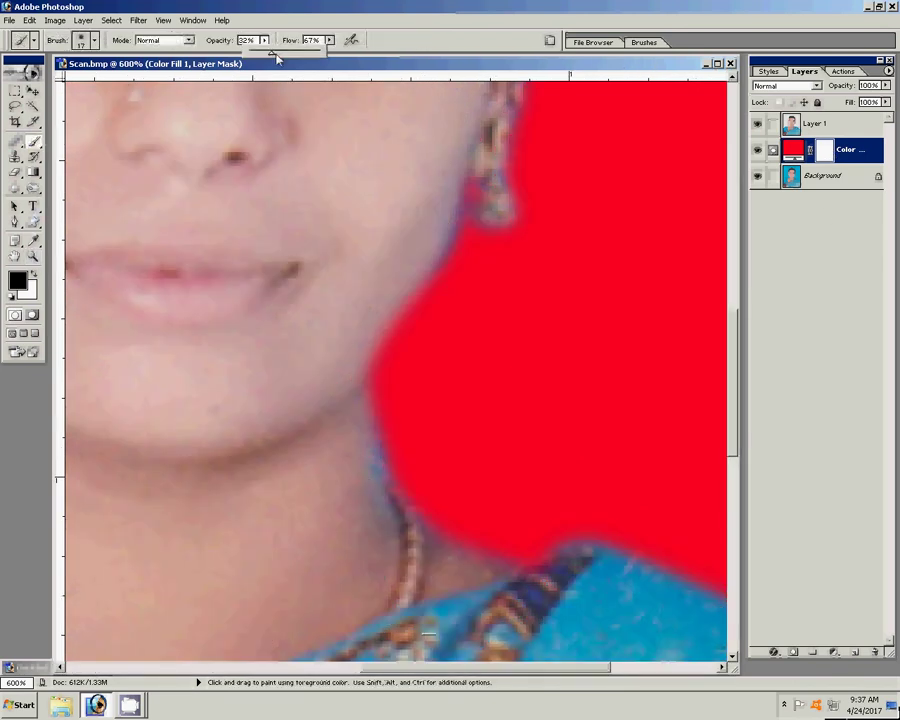
key(0)
- Shrink the brush to a few pixels and mask away the red beside the jaw and earring
right_click(535, 313)
drag(563, 345, 556, 344)
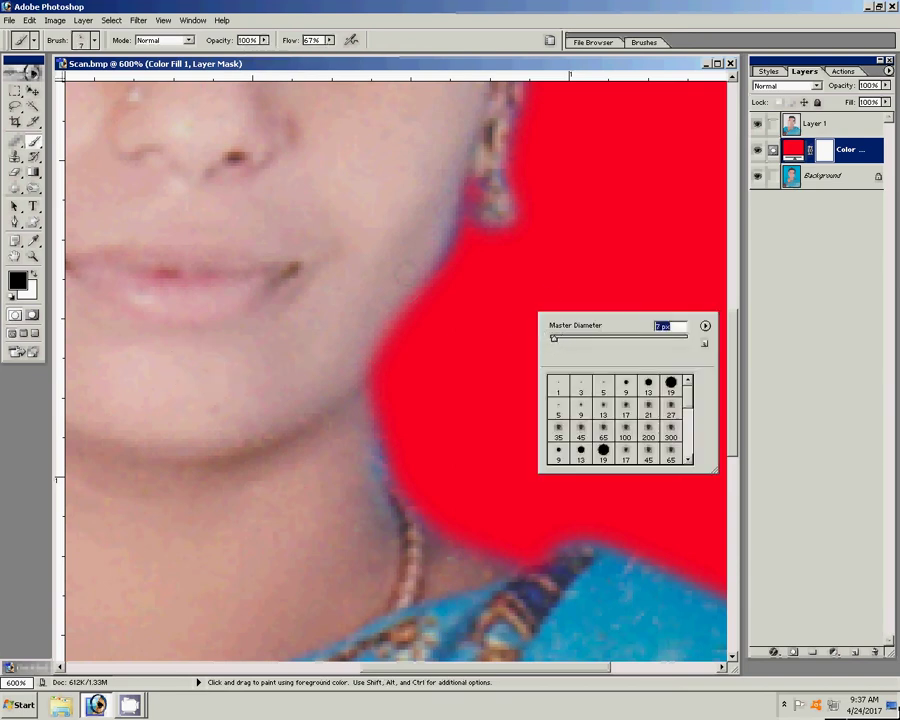
key(Return)
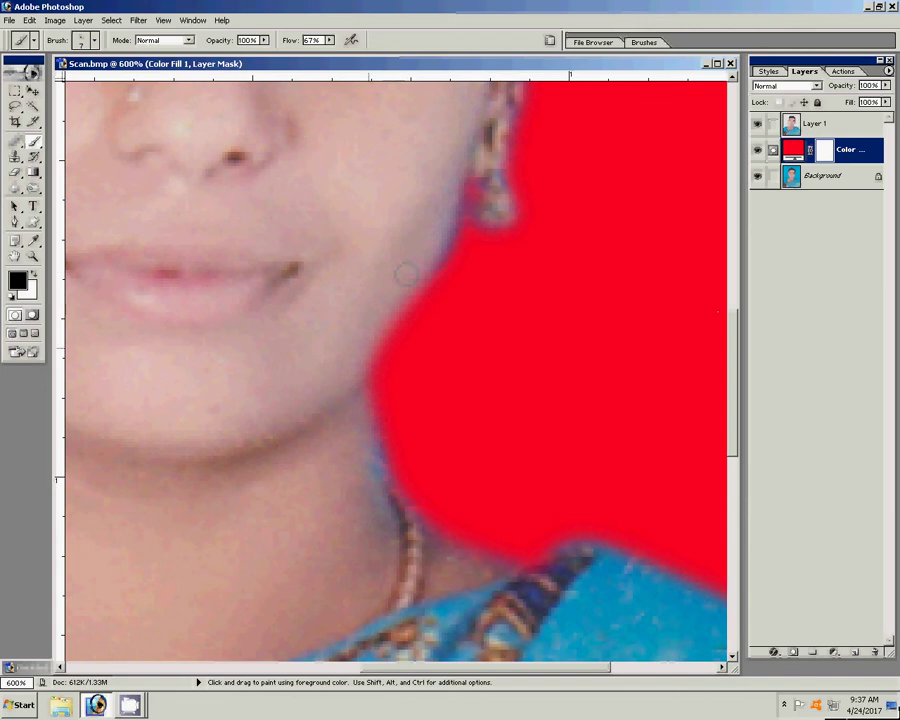
drag(380, 356, 402, 317)
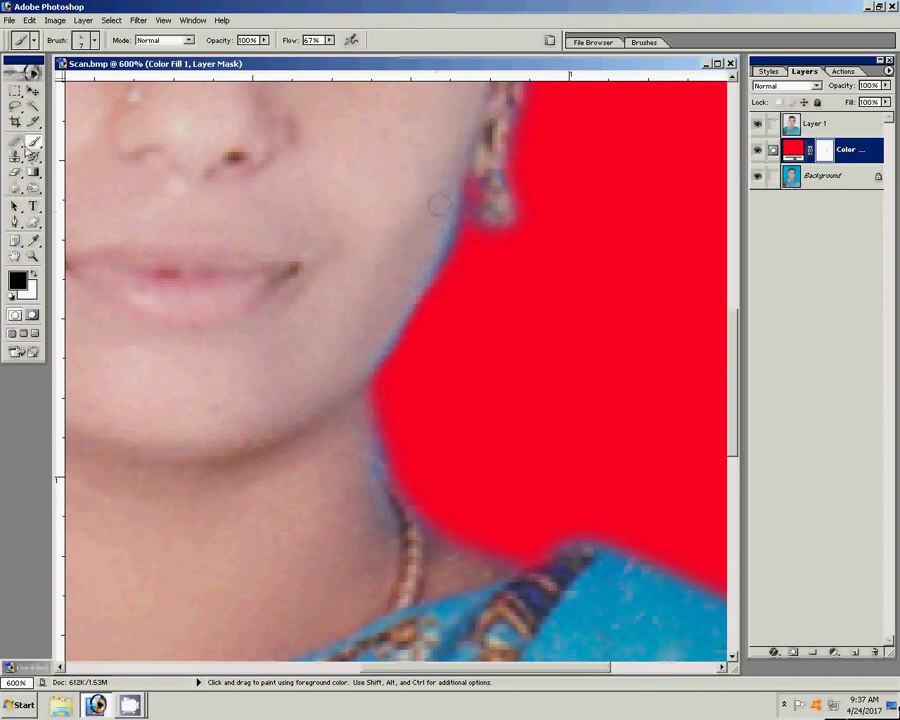
key(x)
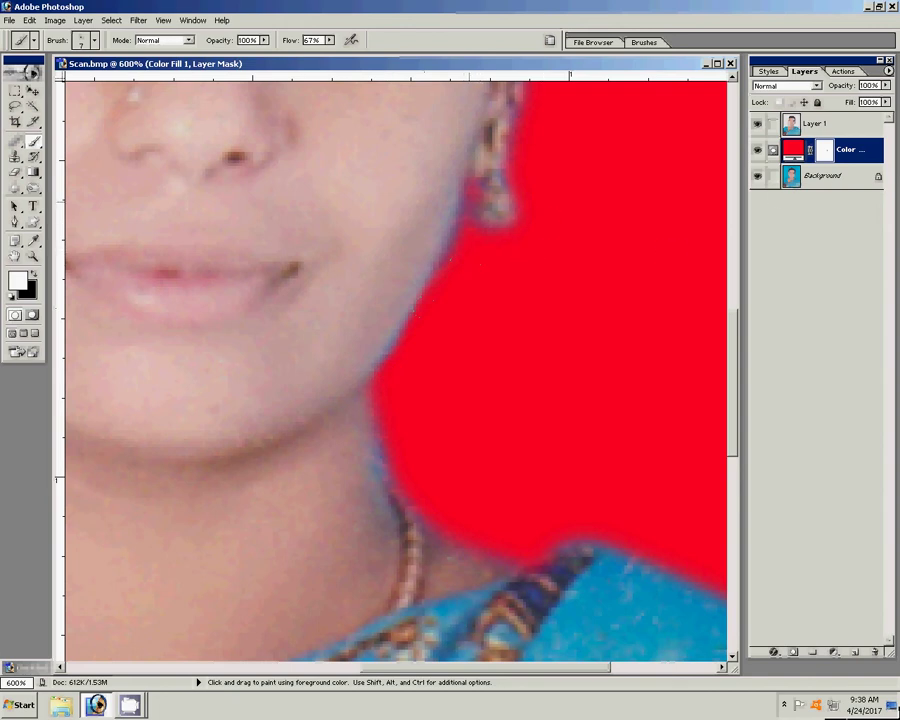
click(470, 200)
- Fit the whole photo on screen and make Layer 1 the active layer
key(z)
right_click(361, 265)
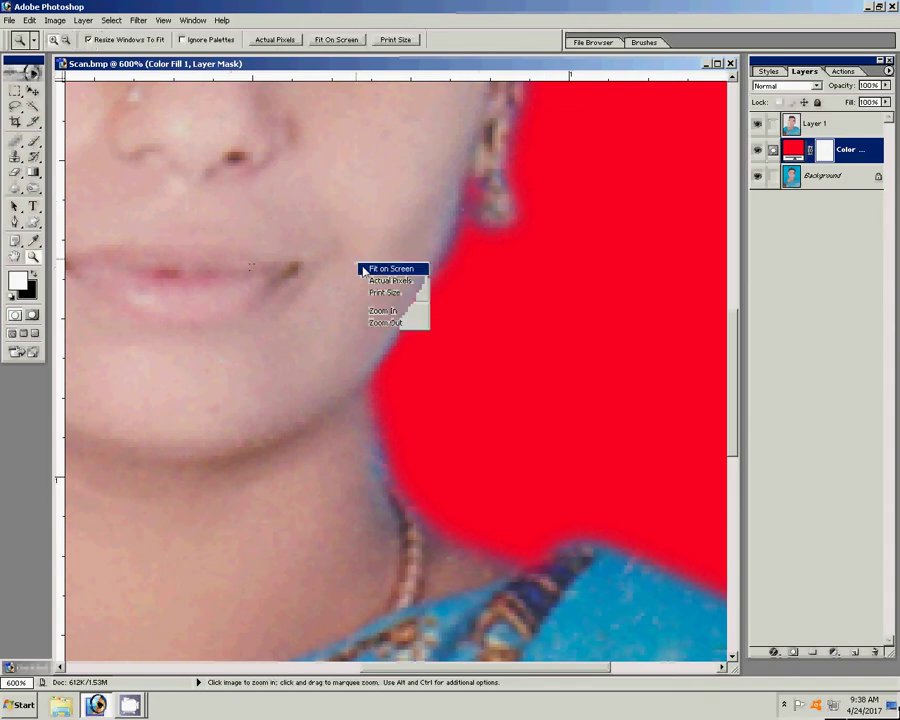
click(372, 268)
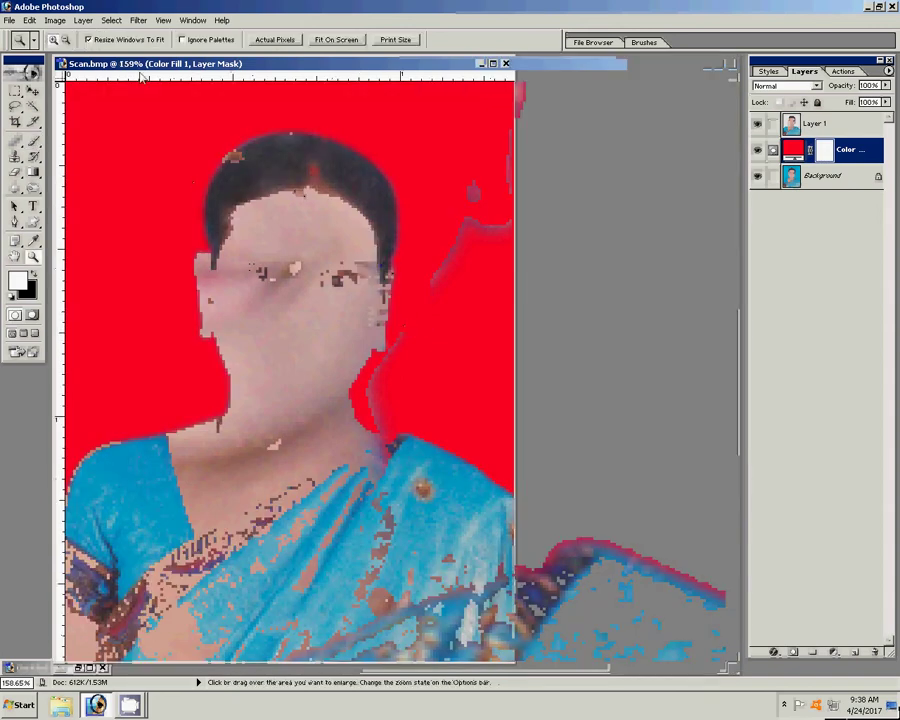
click(83, 20)
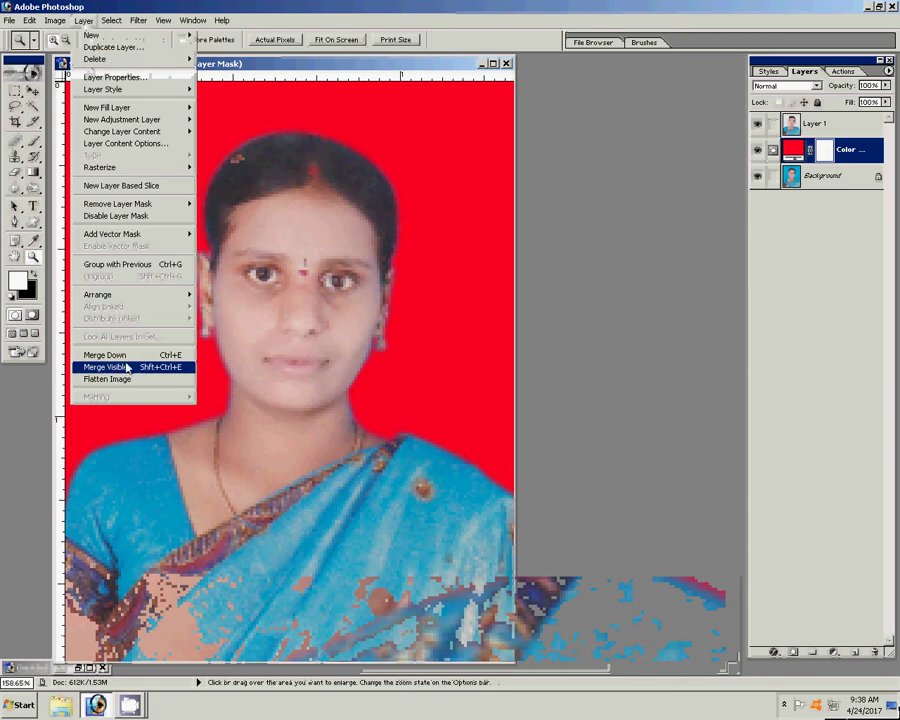
click(786, 303)
click(806, 123)
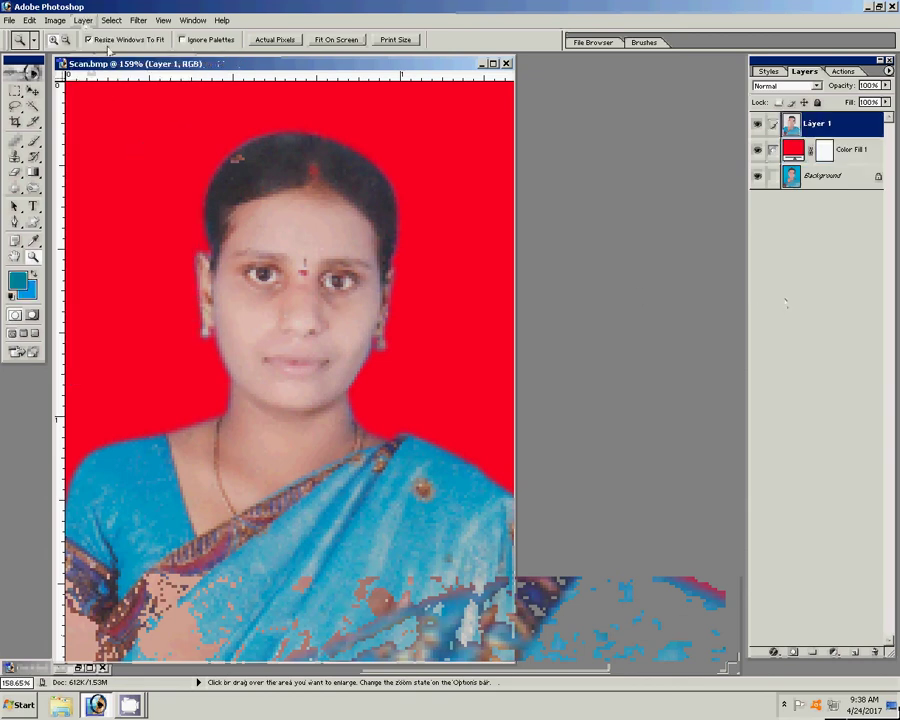
- Apply an automatic Levels correction to the portrait on Layer 1
click(55, 20)
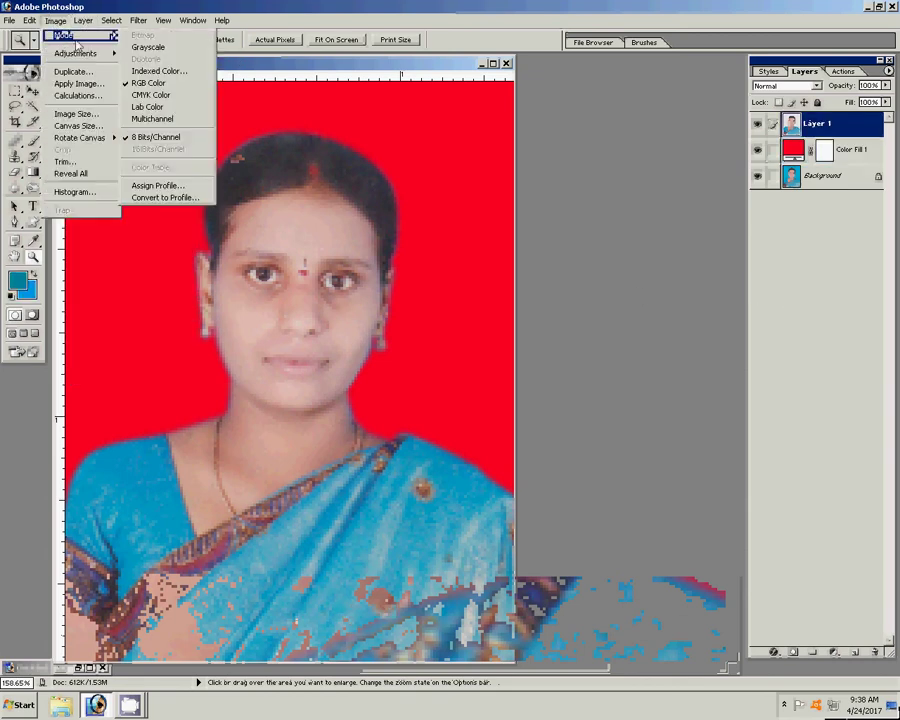
mouse_move(76, 53)
click(160, 60)
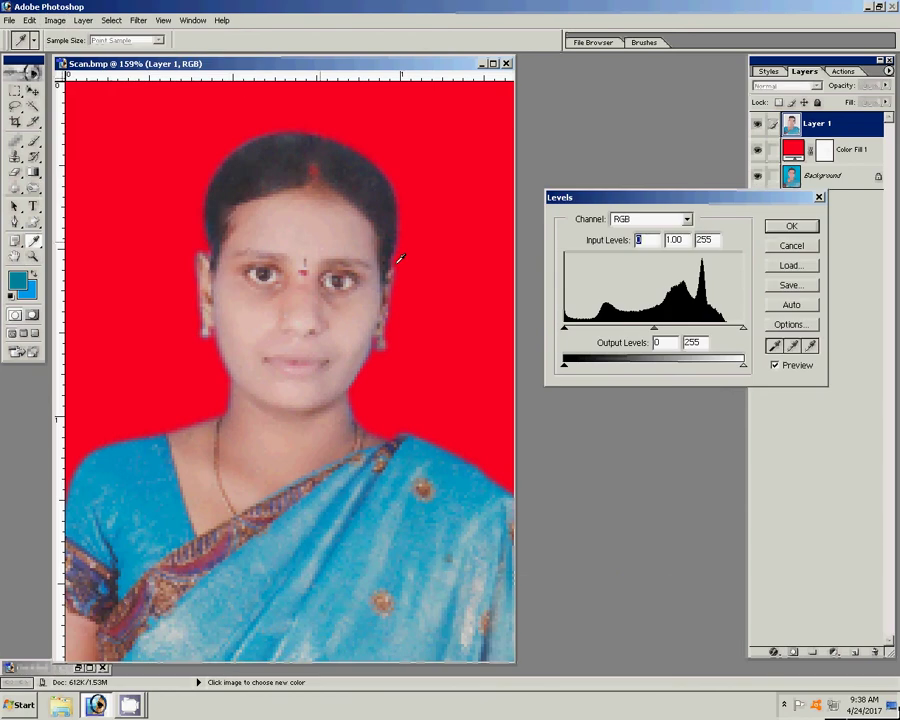
click(791, 304)
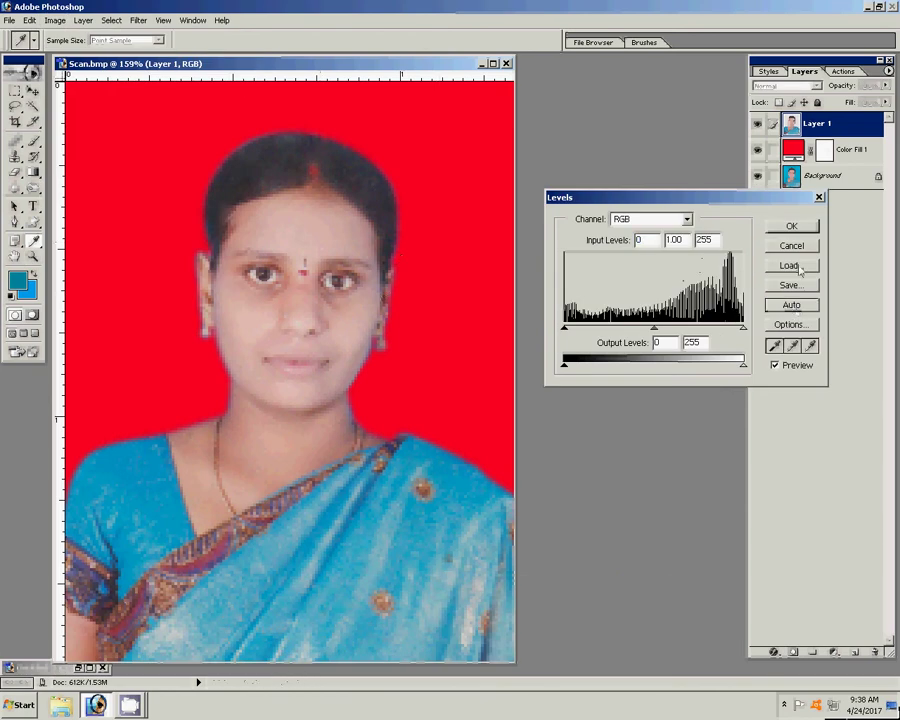
key(Return)
key(z)
- Apply an automatic Curves correction to Layer 1
click(55, 20)
mouse_move(78, 53)
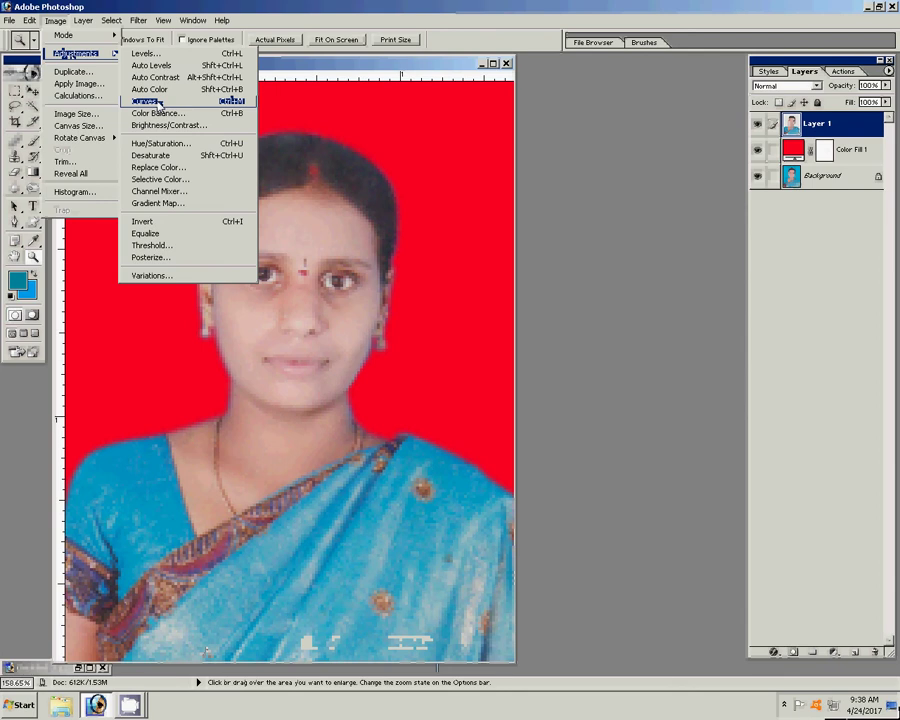
click(158, 104)
click(660, 386)
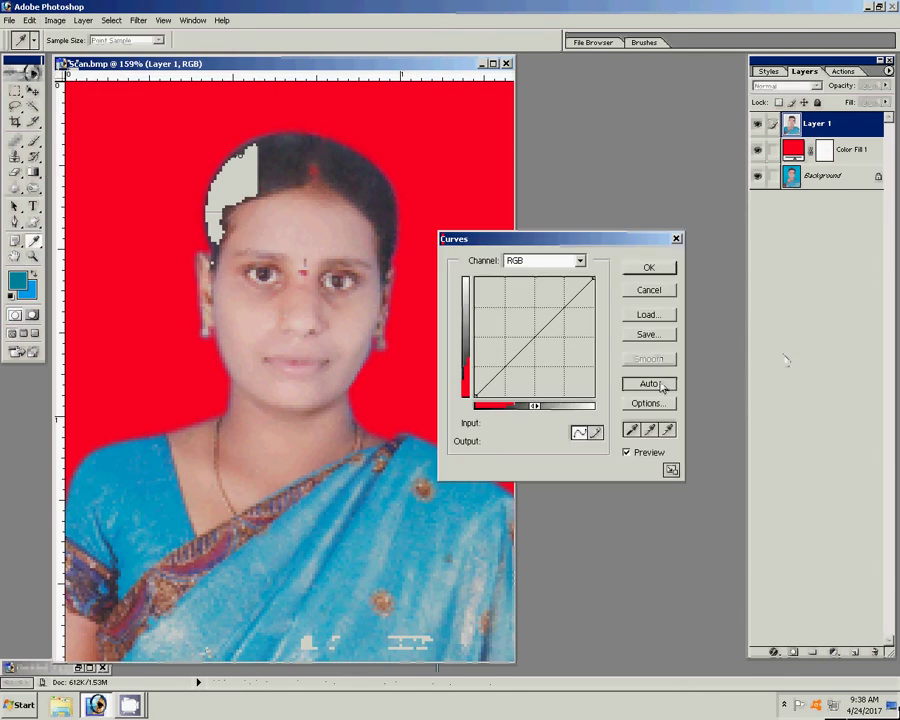
click(650, 268)
- Try Auto Color on the portrait, then undo it
key(z)
click(55, 20)
mouse_move(76, 53)
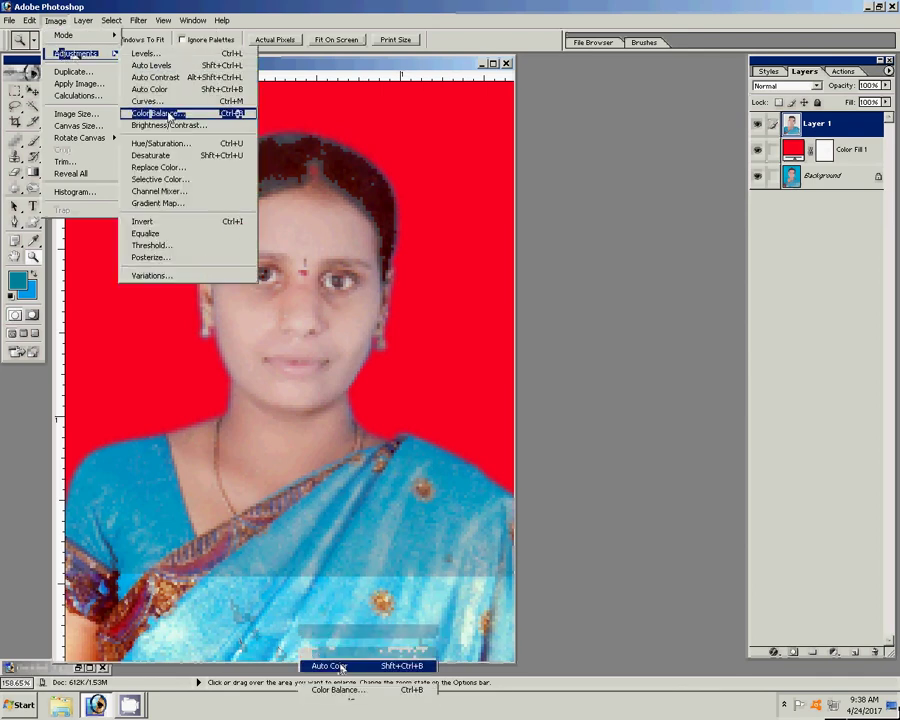
click(160, 89)
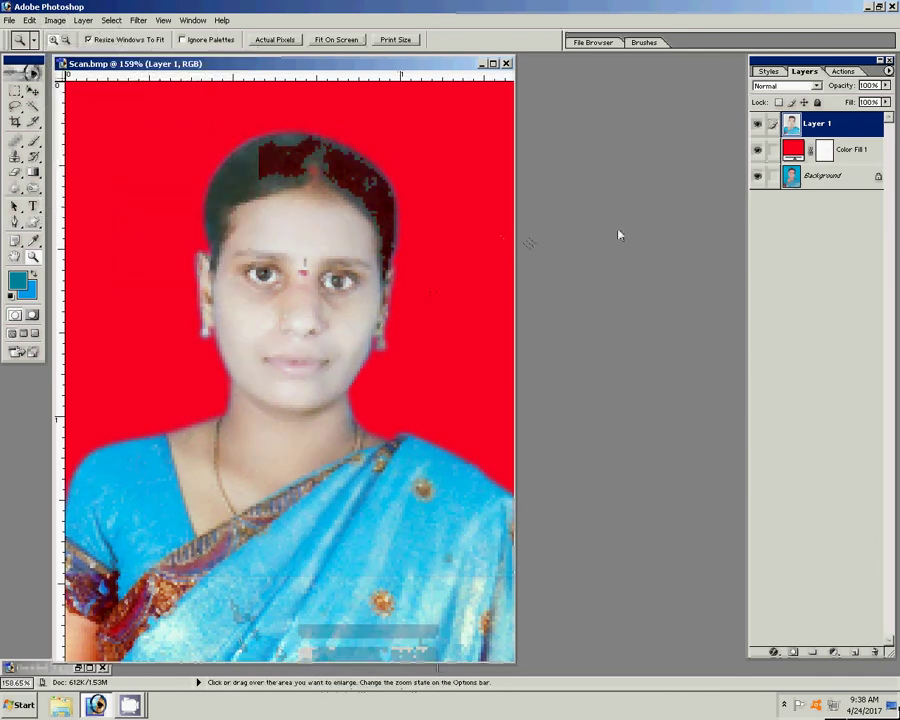
key(ctrl+z)
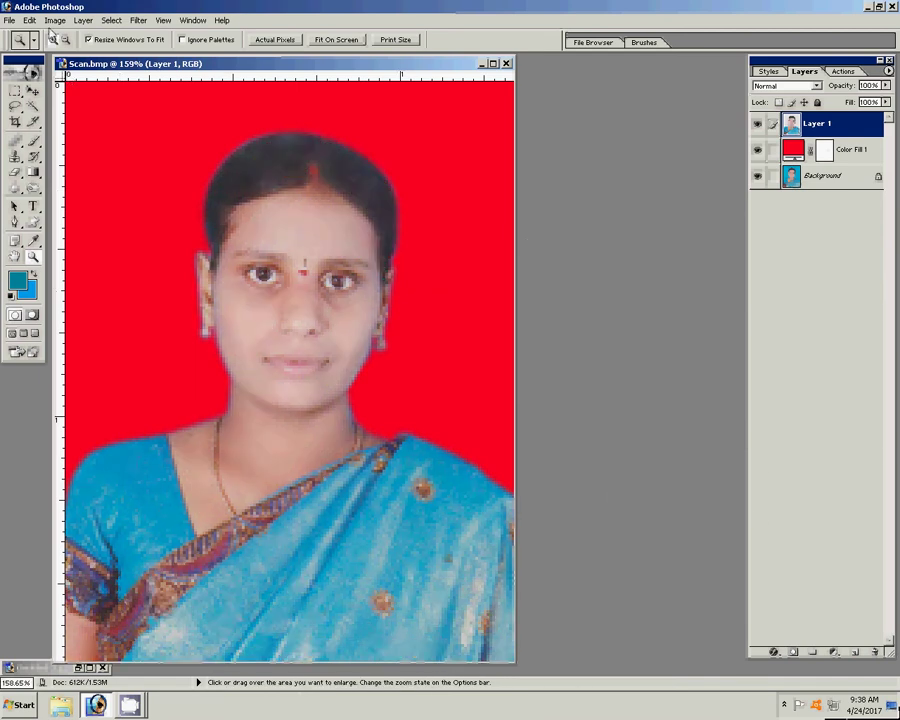
- Shift the midtones slightly toward yellow with Color Balance
click(54, 20)
mouse_move(79, 137)
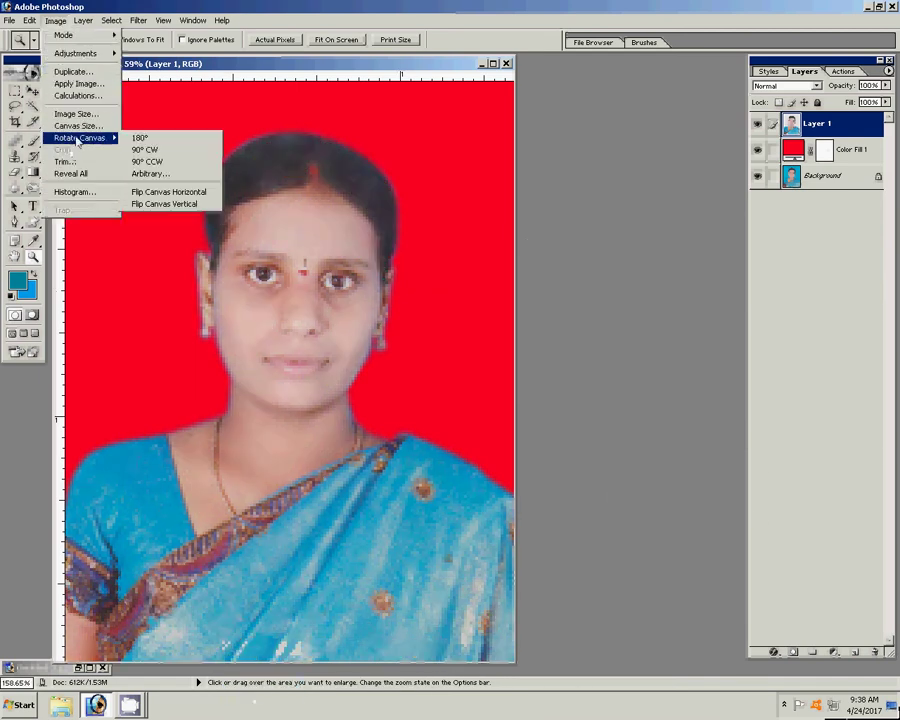
mouse_move(76, 53)
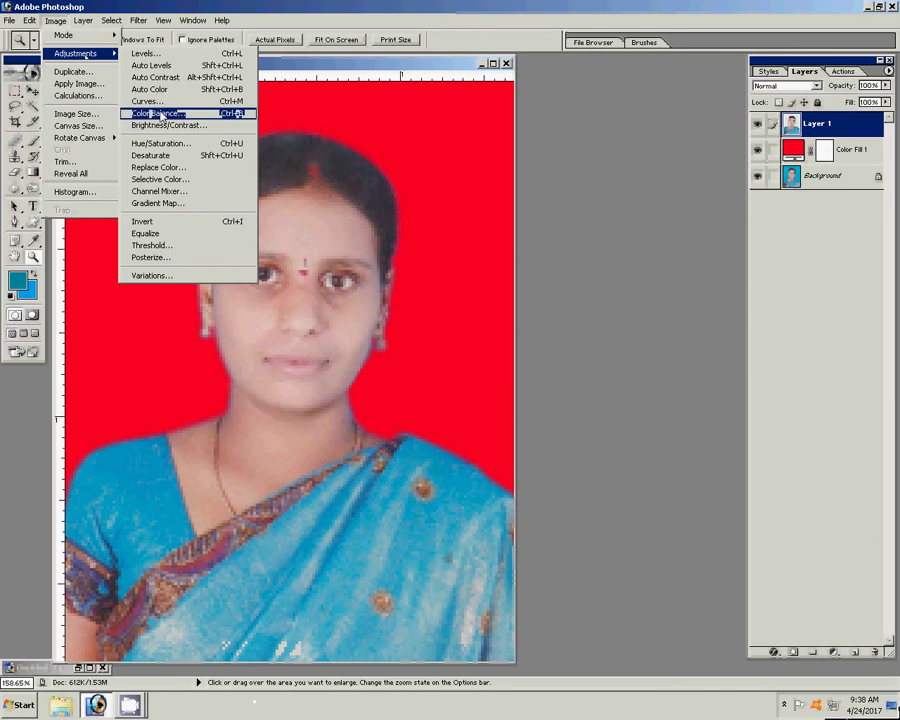
click(160, 116)
drag(709, 309, 690, 309)
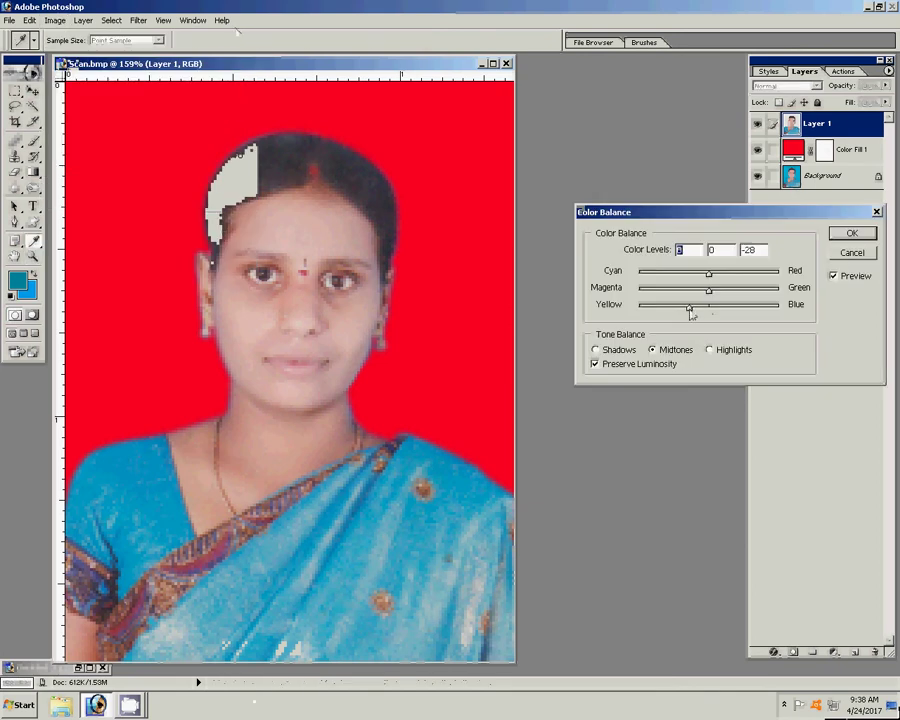
key(Return)
click(33, 255)
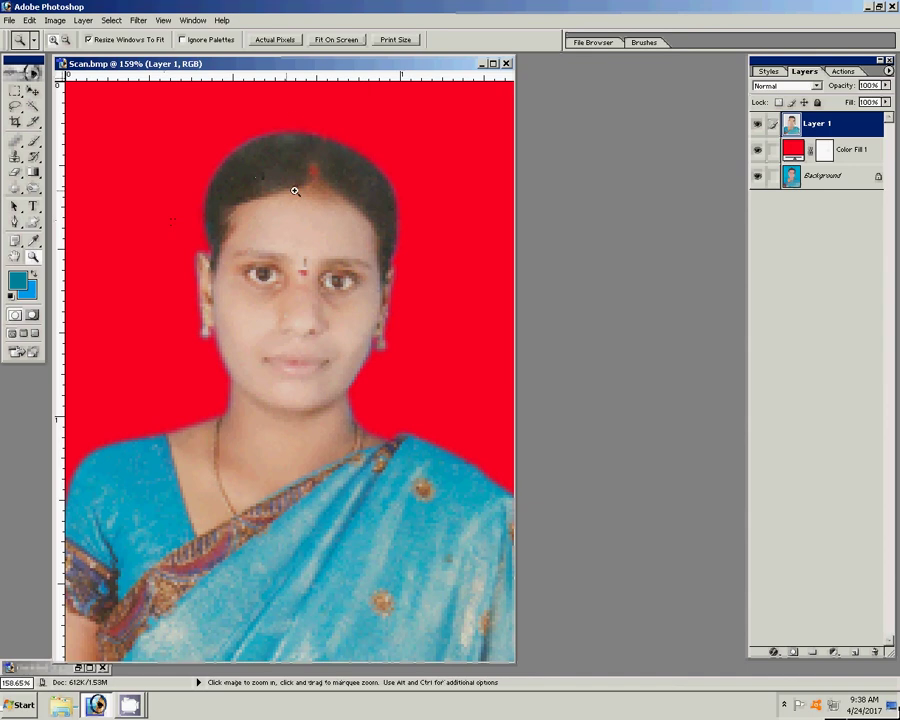
- Deepen the Blacks by +20% black in Selective Color
click(55, 20)
mouse_move(76, 53)
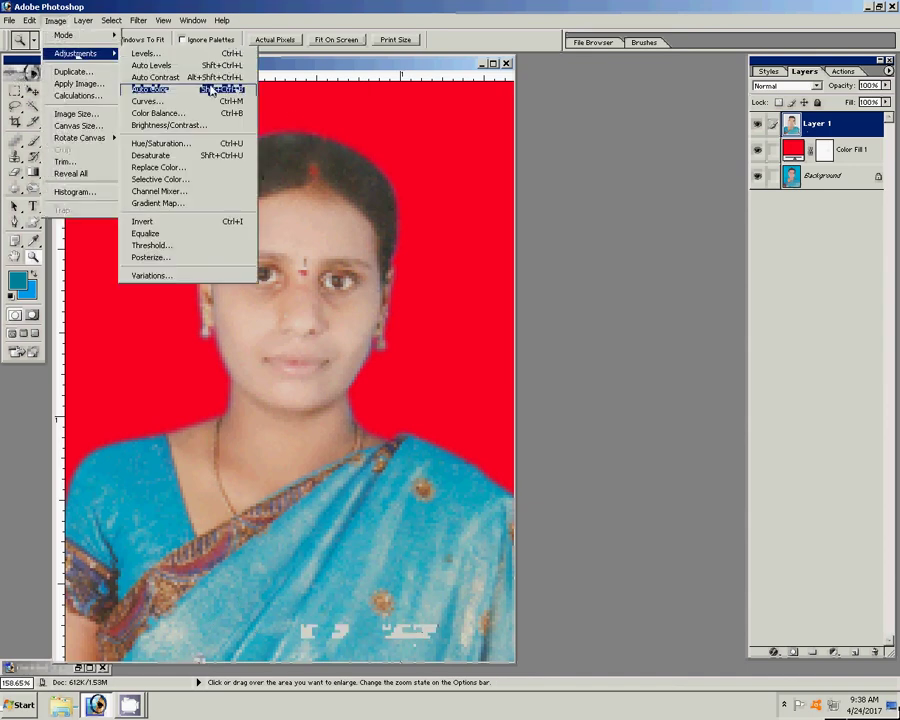
click(186, 182)
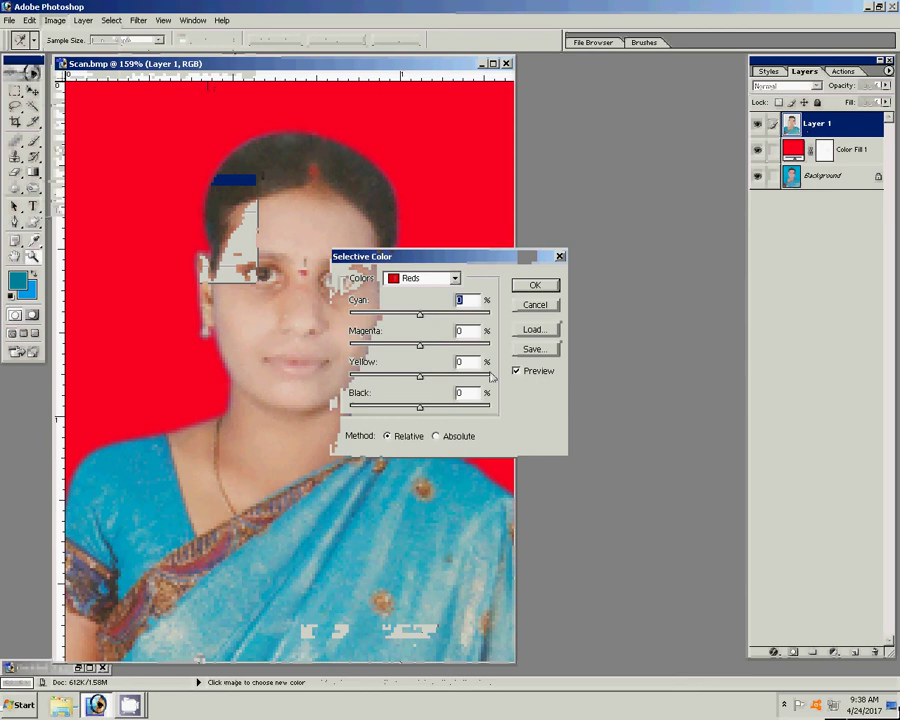
click(454, 278)
click(430, 382)
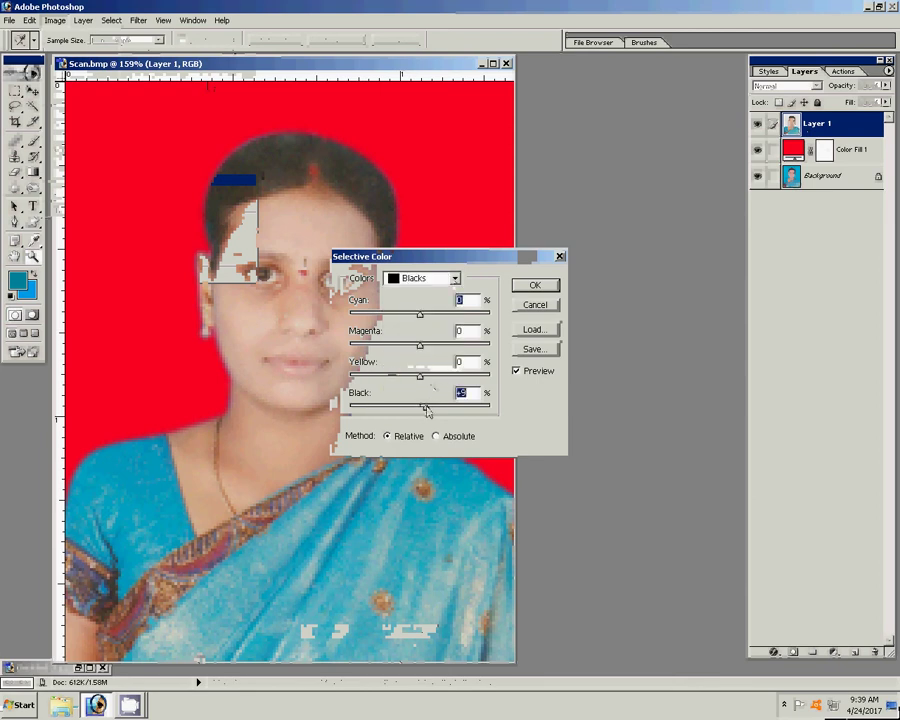
drag(426, 409, 433, 409)
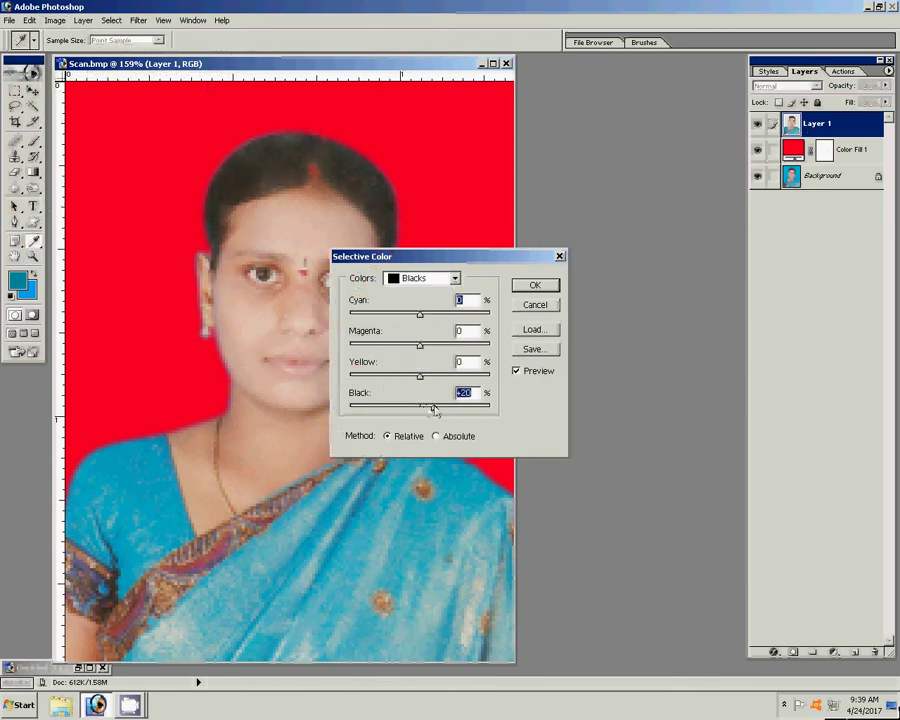
click(535, 285)
key(z)
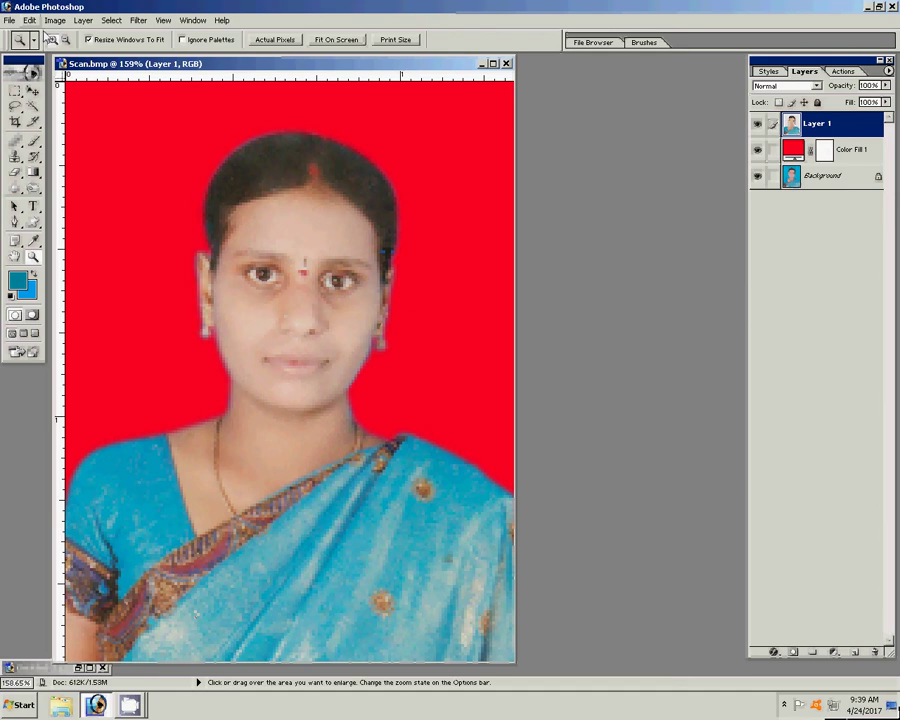
right_click(437, 65)
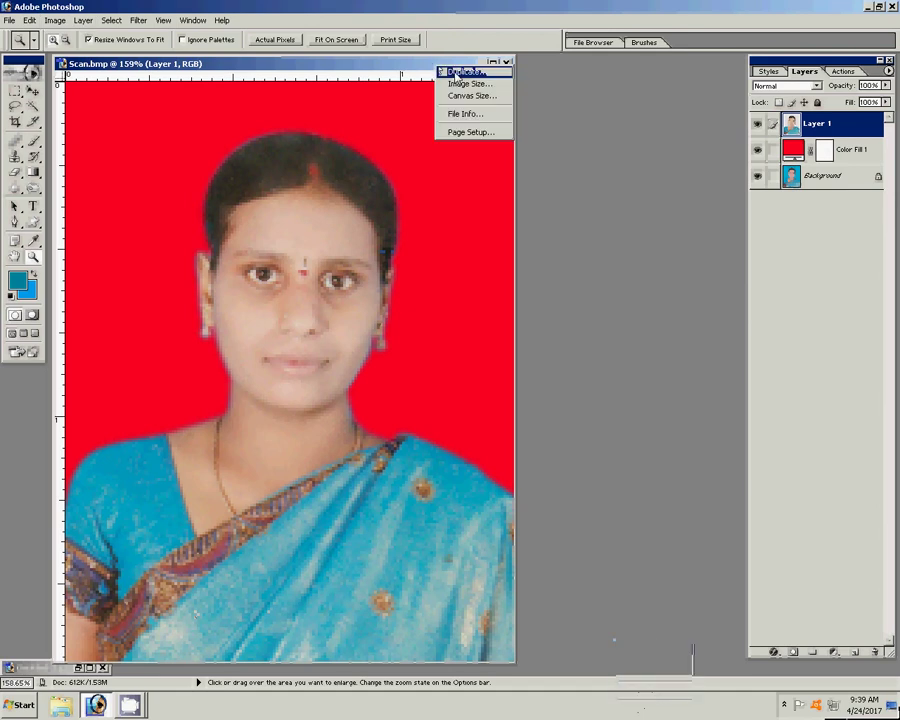
- Duplicate the image as 'Scan copy' and move its window to the right
click(460, 72)
click(561, 343)
drag(217, 102, 582, 132)
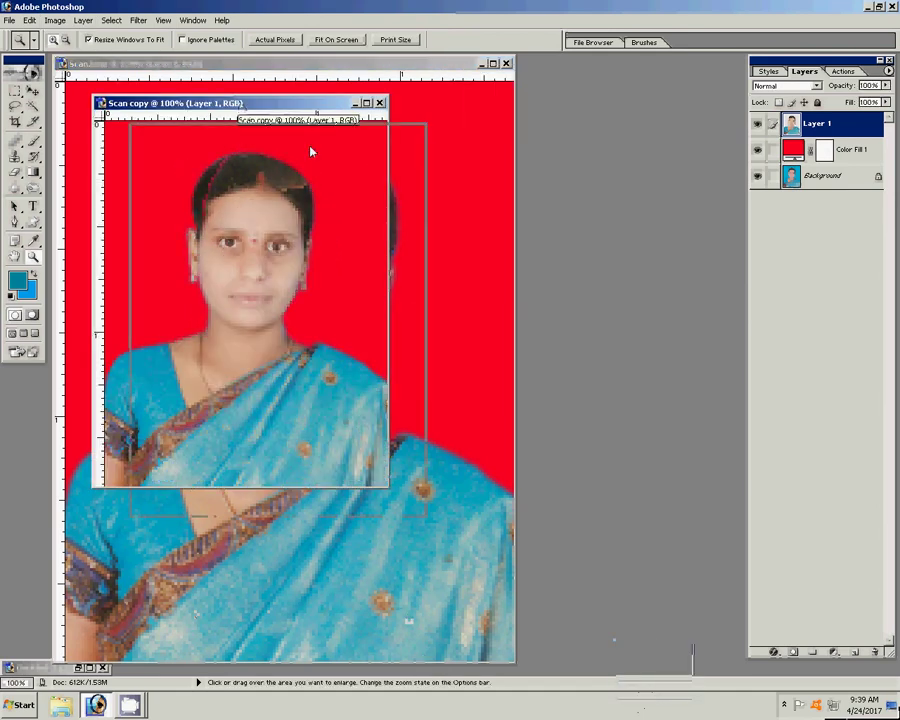
- View the original Scan.bmp's Background layer alone at 100% for comparison
click(438, 214)
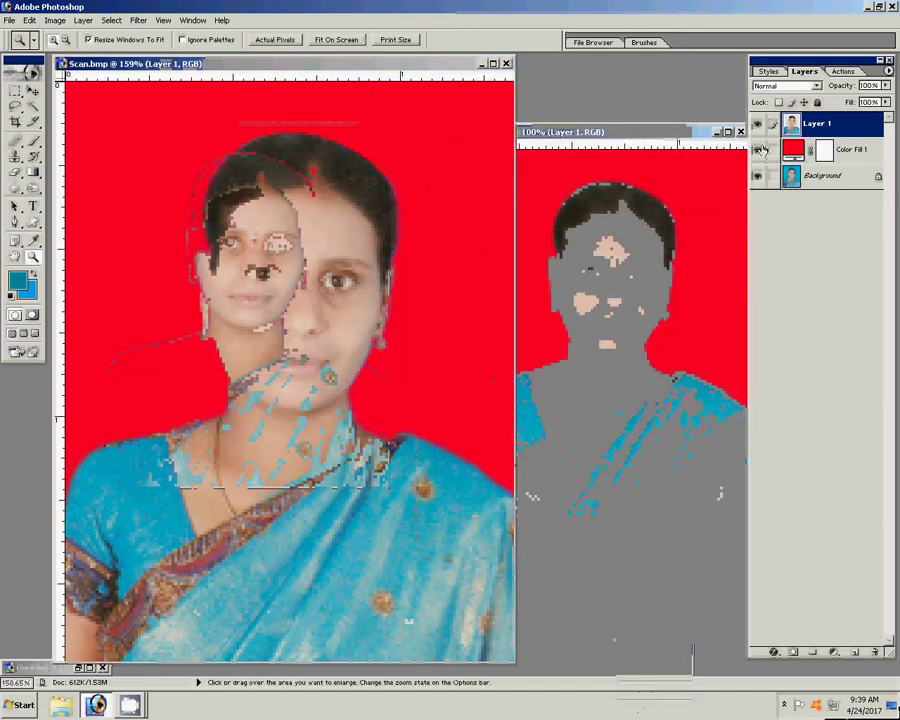
click(759, 131)
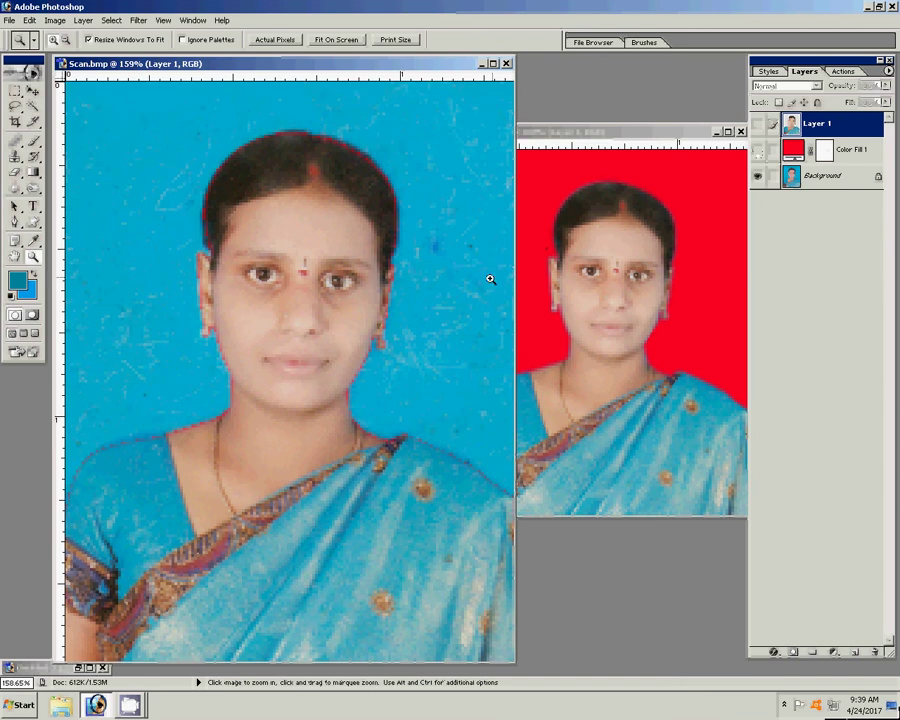
click(800, 176)
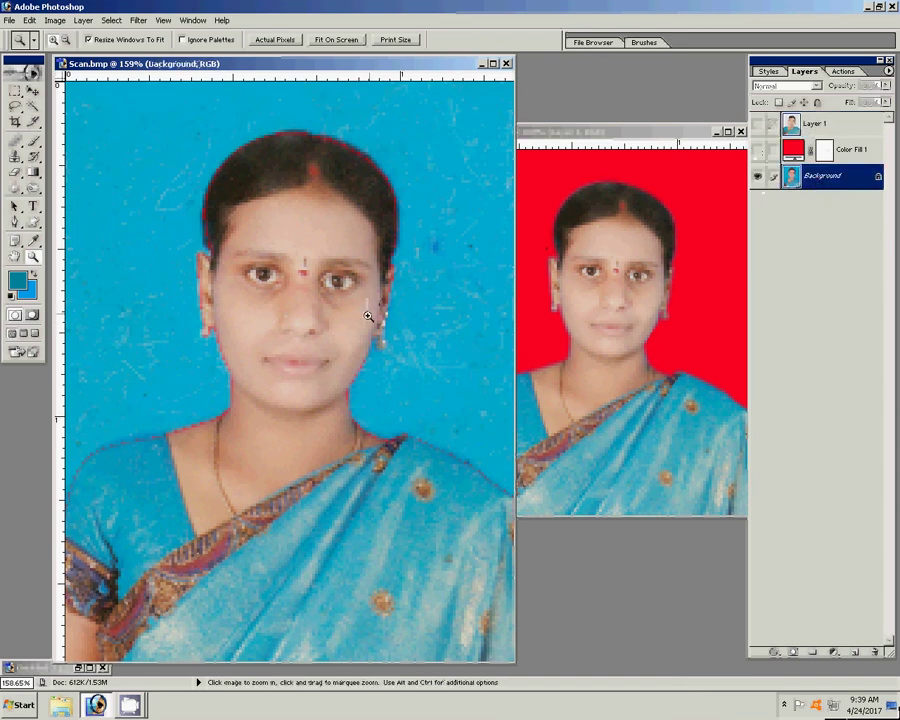
click(275, 39)
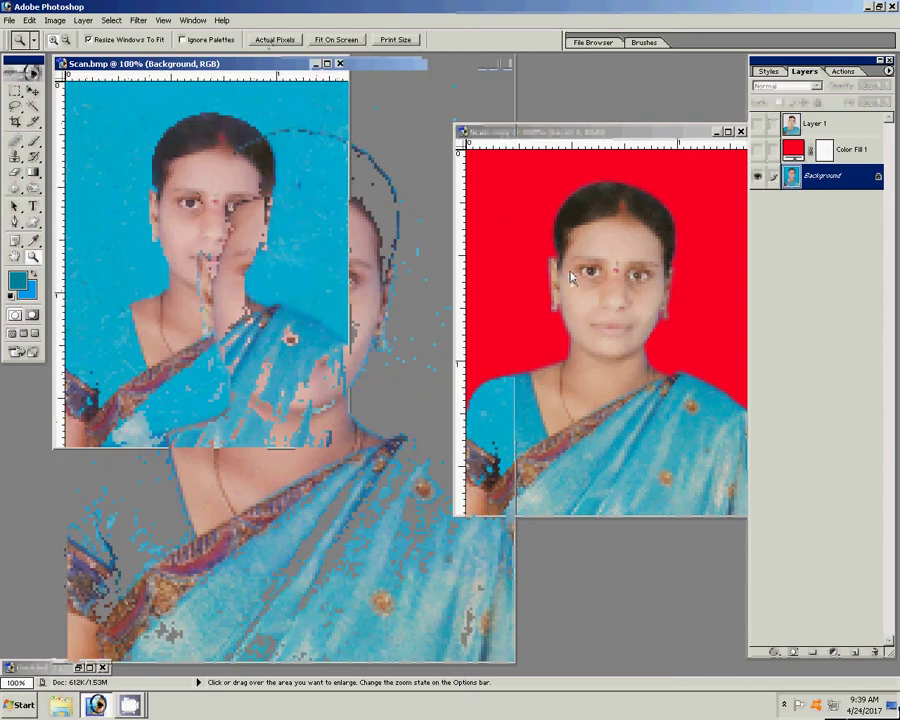
- Zoom in twice on the Scan copy portrait, then fit it on screen
click(566, 279)
right_click(558, 265)
click(512, 240)
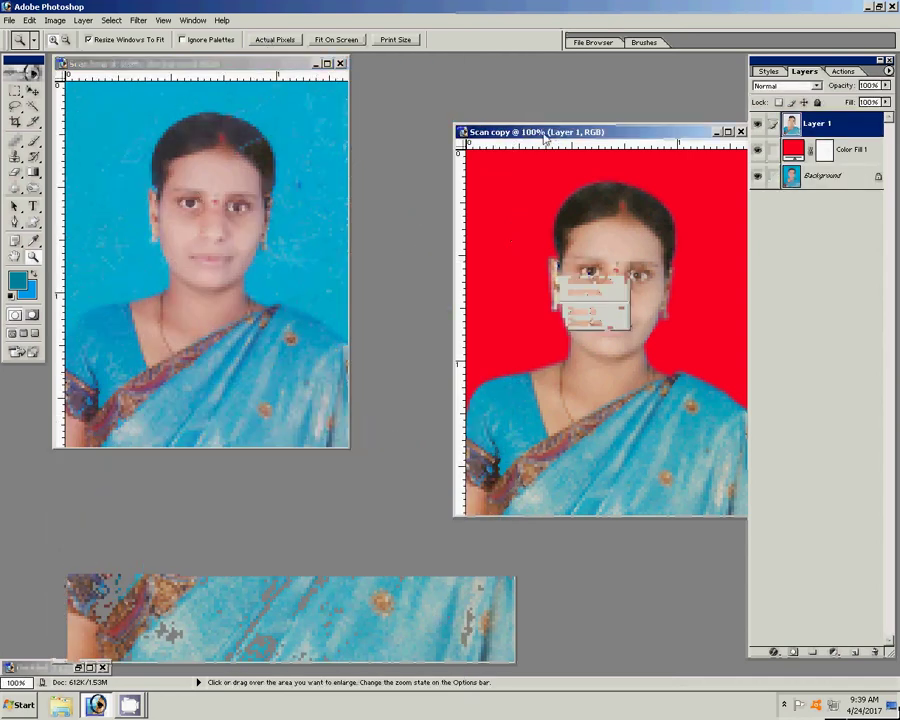
drag(545, 138, 453, 84)
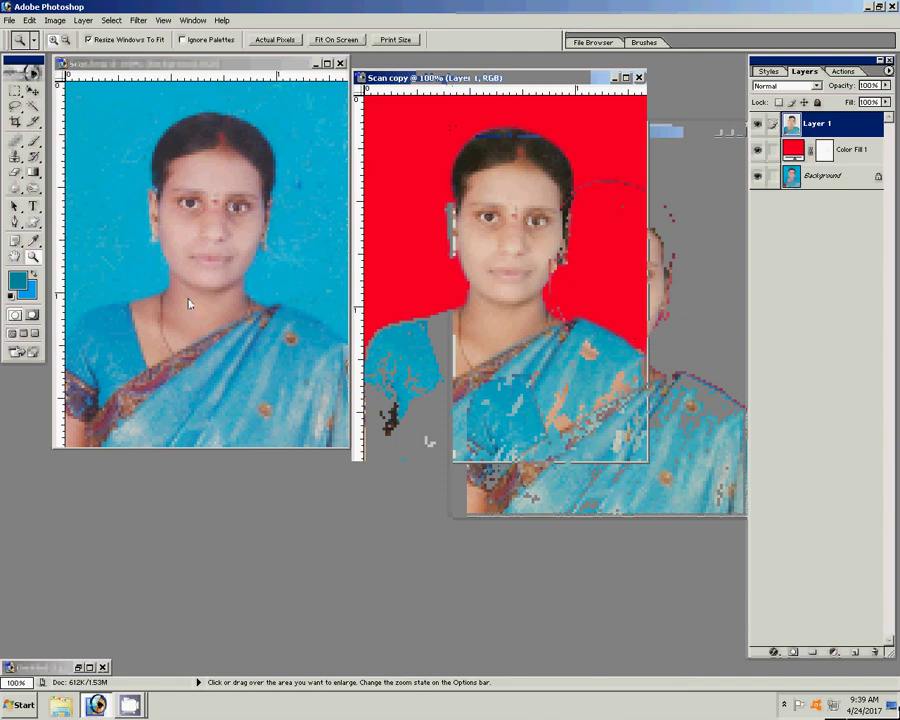
click(484, 258)
click(484, 269)
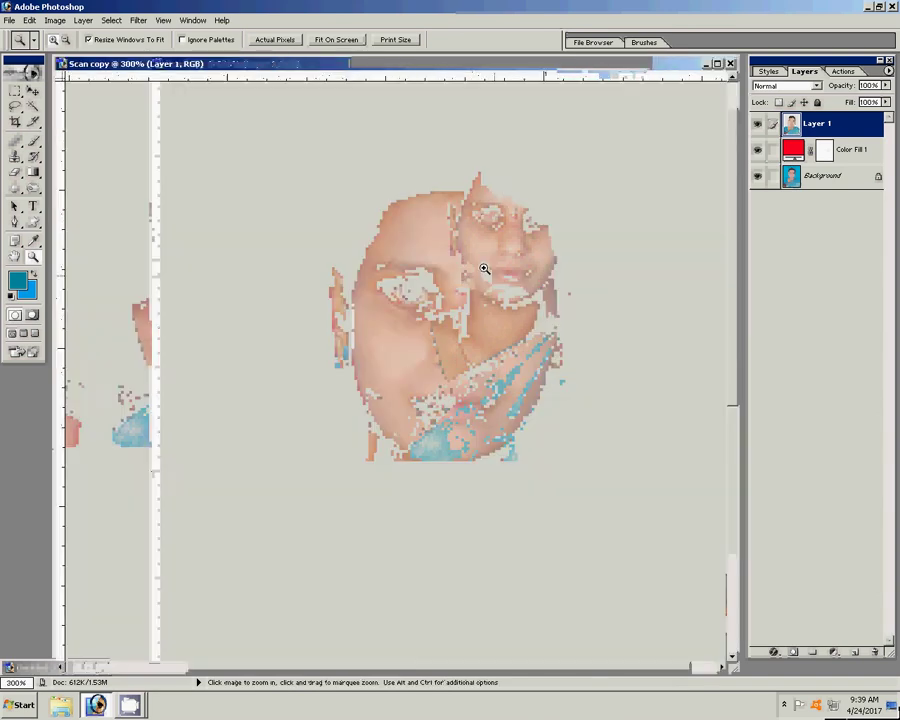
right_click(484, 269)
click(502, 272)
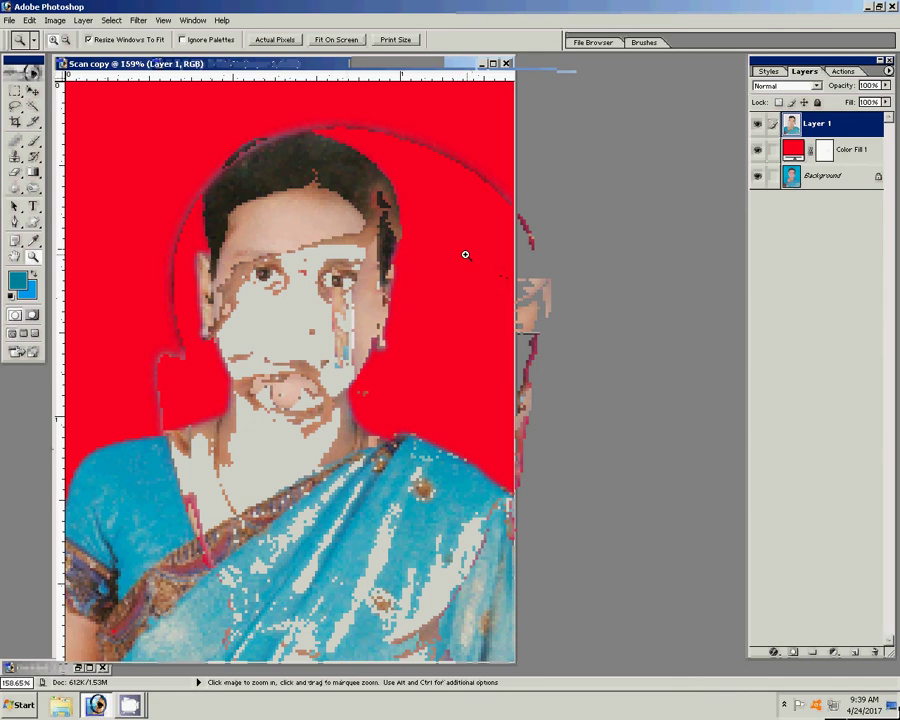
- Darken the midtones by pulling a Curves point slightly down
click(55, 20)
mouse_move(76, 53)
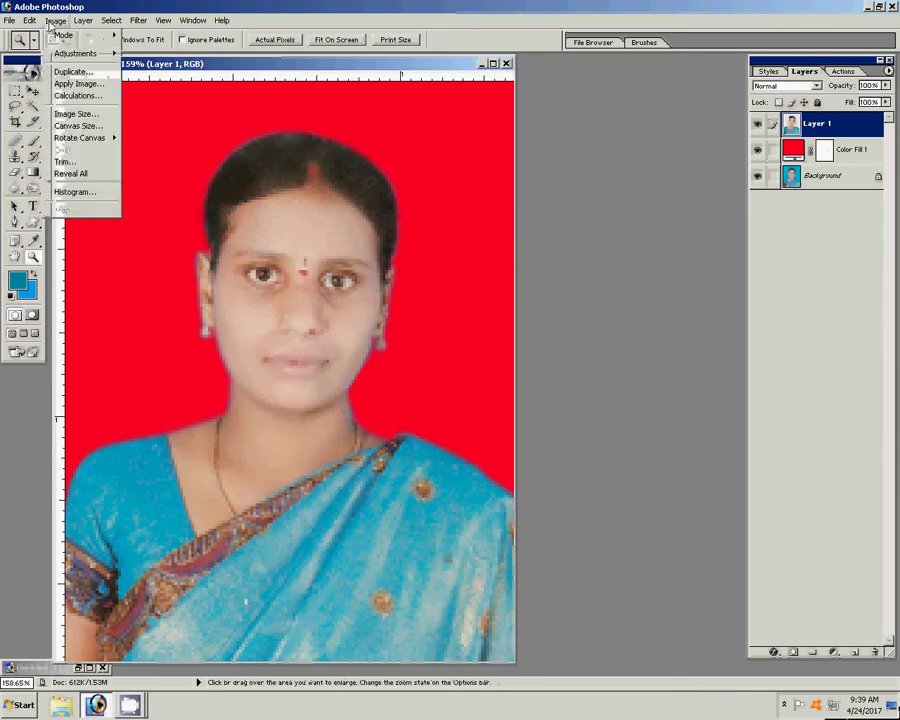
click(147, 101)
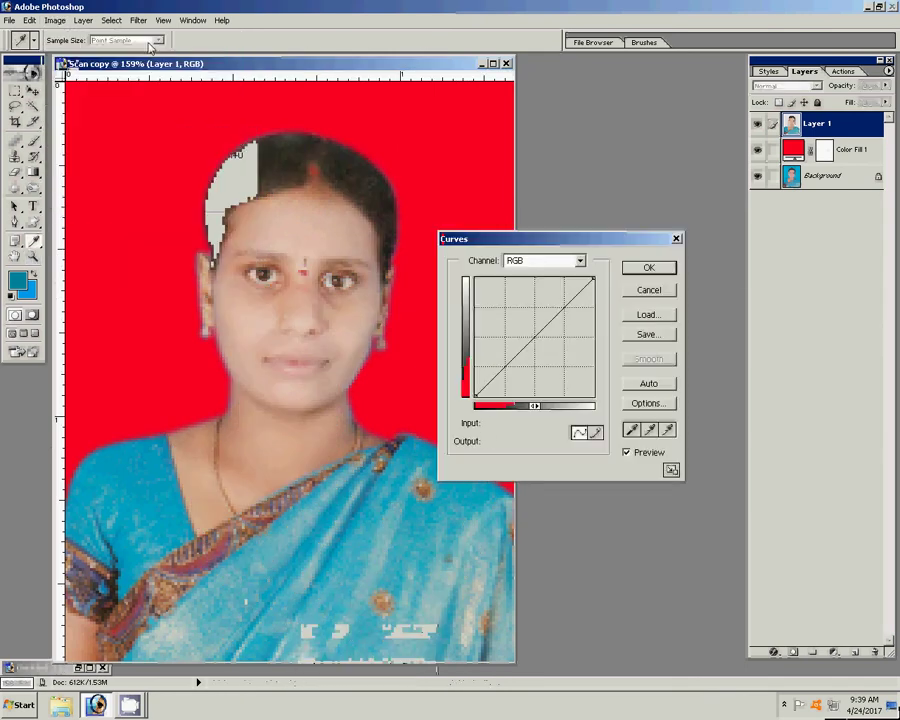
click(535, 338)
drag(535, 338, 544, 343)
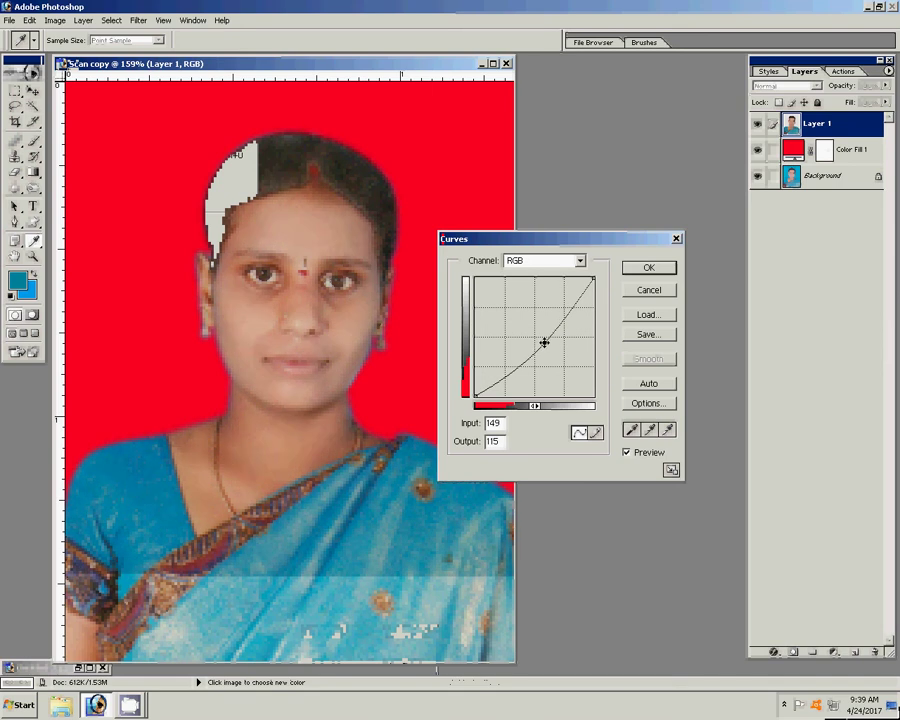
click(650, 270)
key(z)
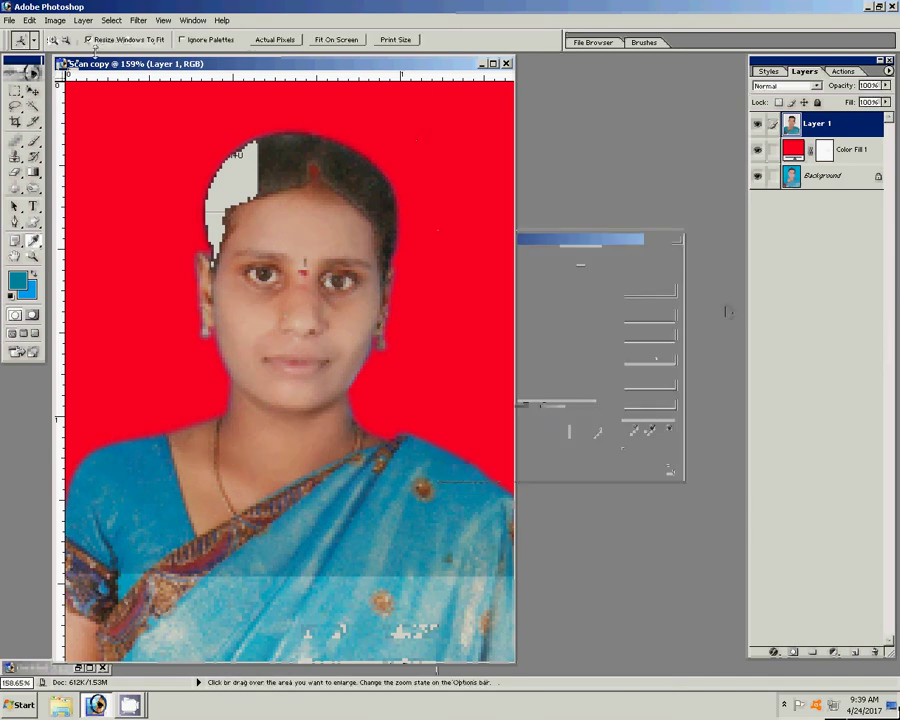
- Set Color Balance Yellow/Blue to -23 and apply it
click(55, 20)
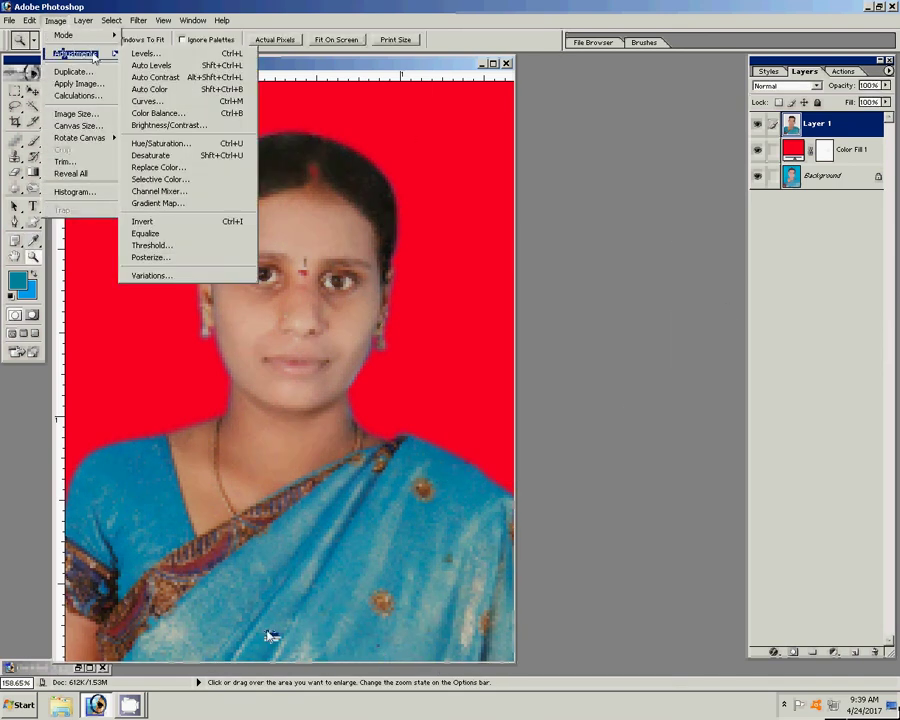
click(162, 113)
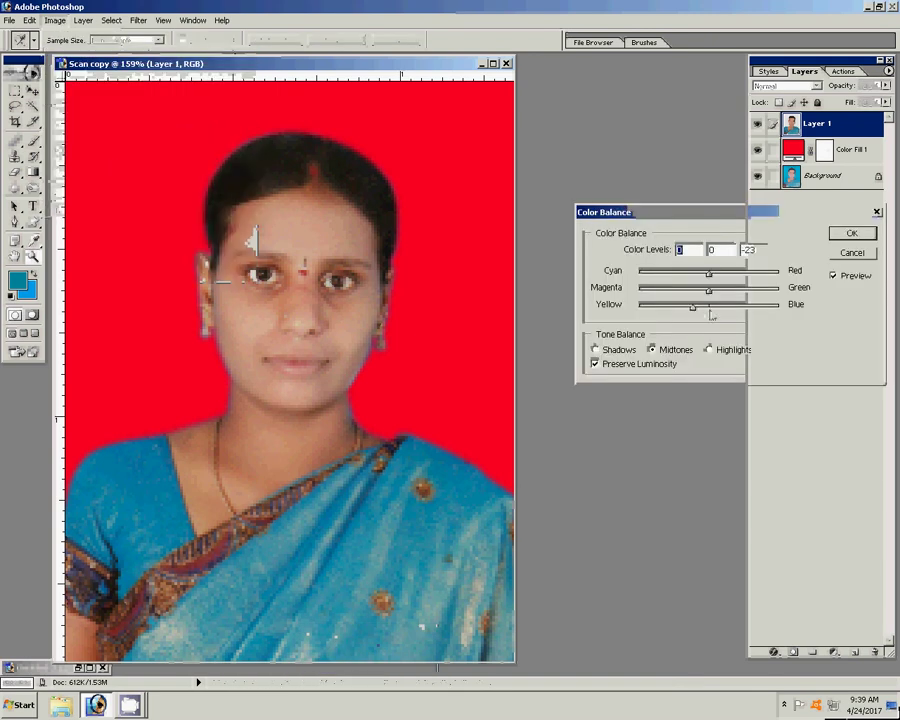
click(852, 236)
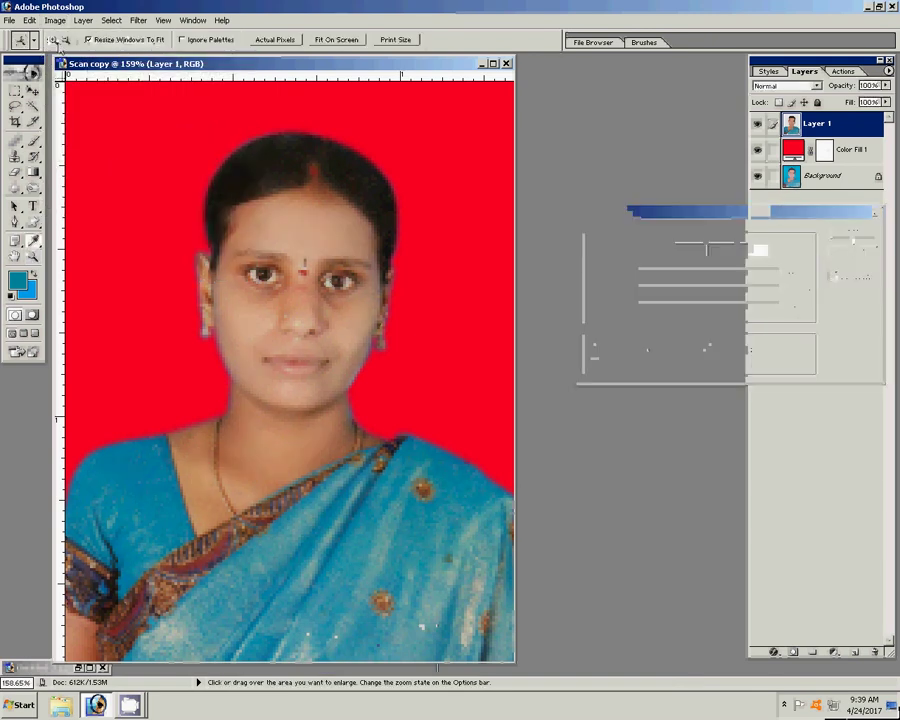
click(83, 20)
- Flatten the image and close the original Scan.bmp without saving
click(108, 379)
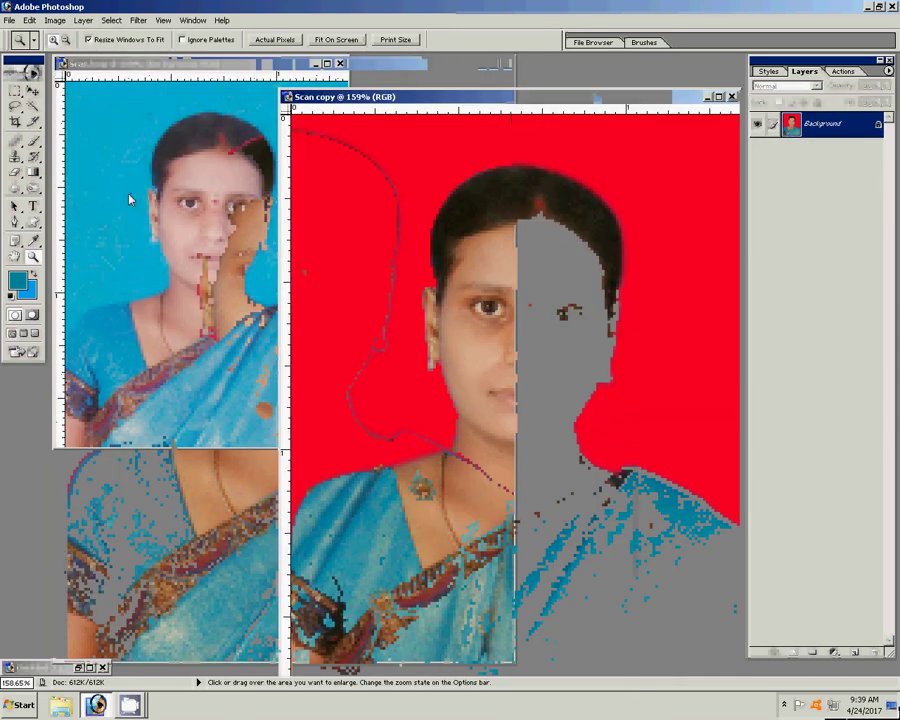
click(340, 63)
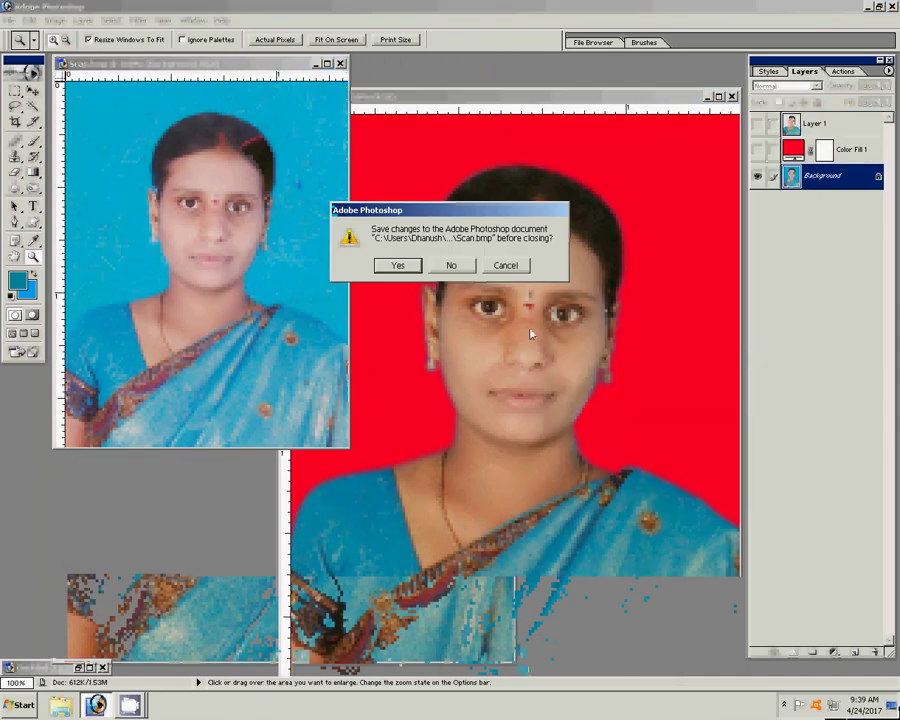
click(451, 266)
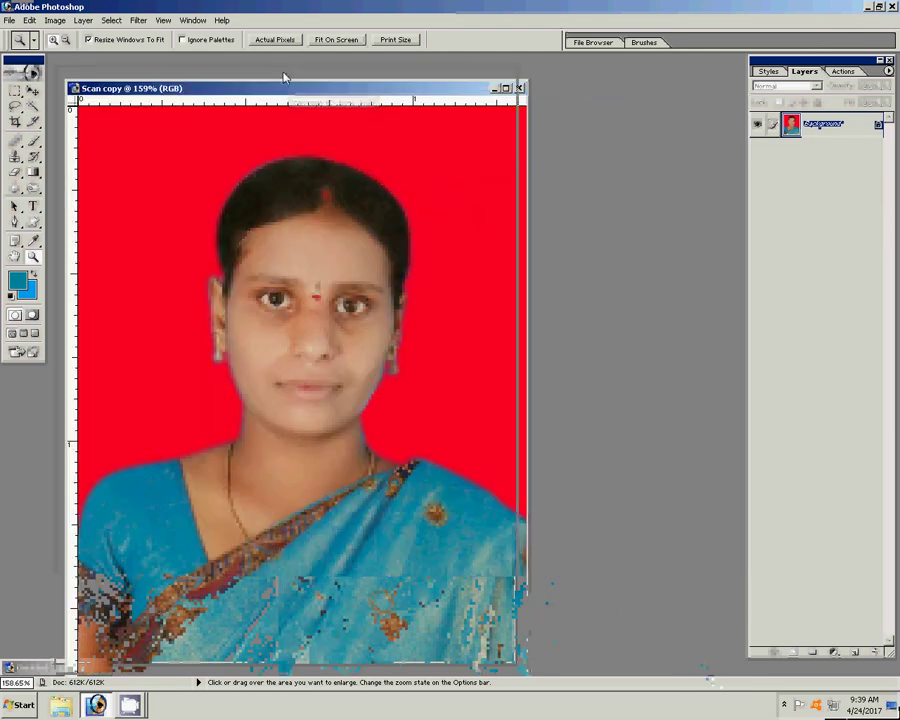
- Play the PP 8 action to build the eight-photo sheet and begin Save As
key(F9)
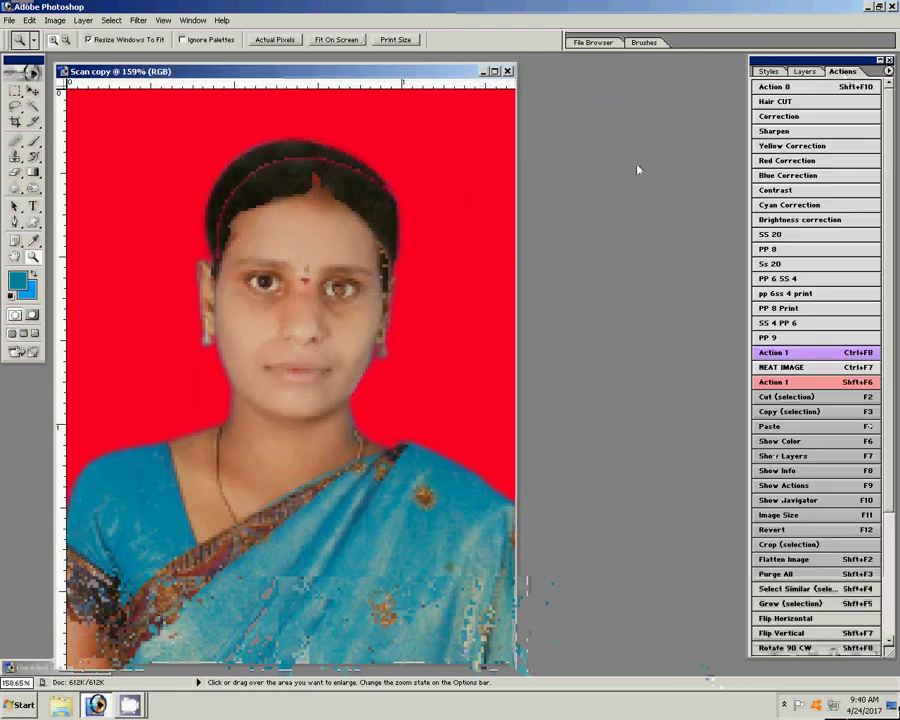
click(774, 252)
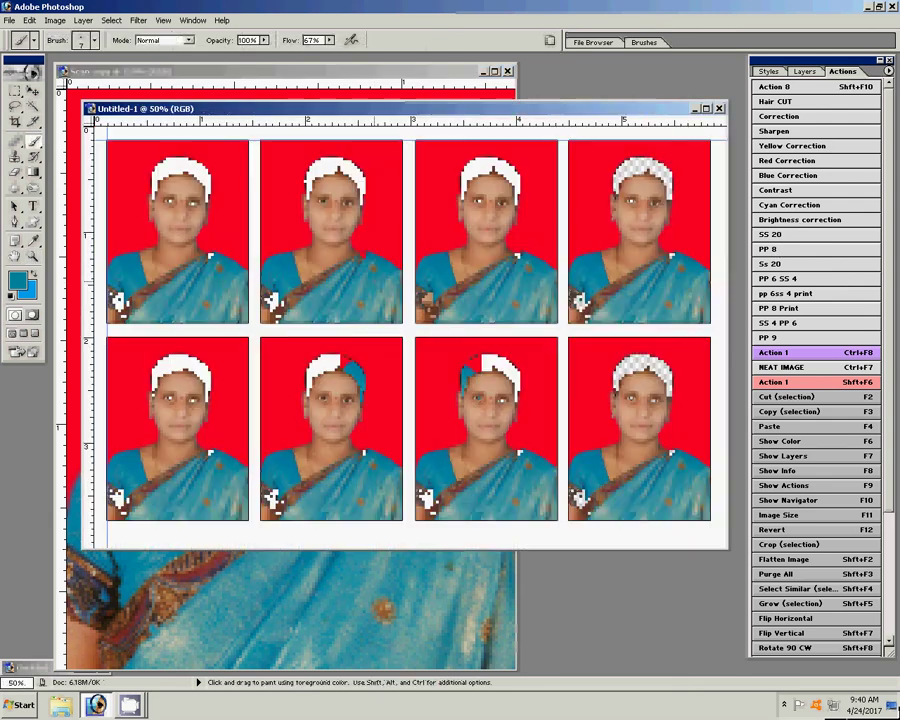
click(83, 20)
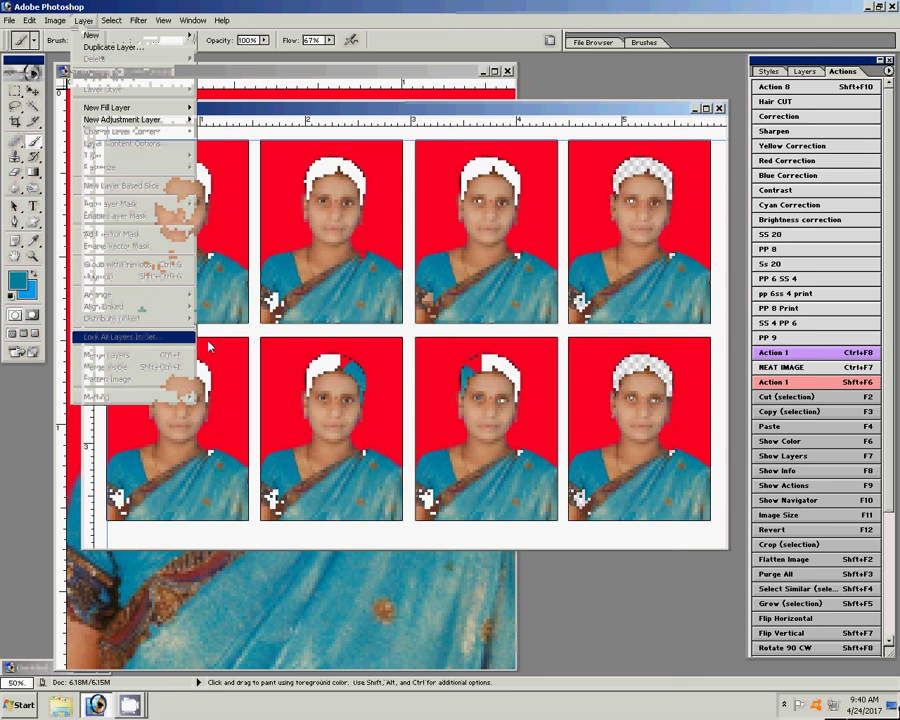
click(92, 108)
click(14, 20)
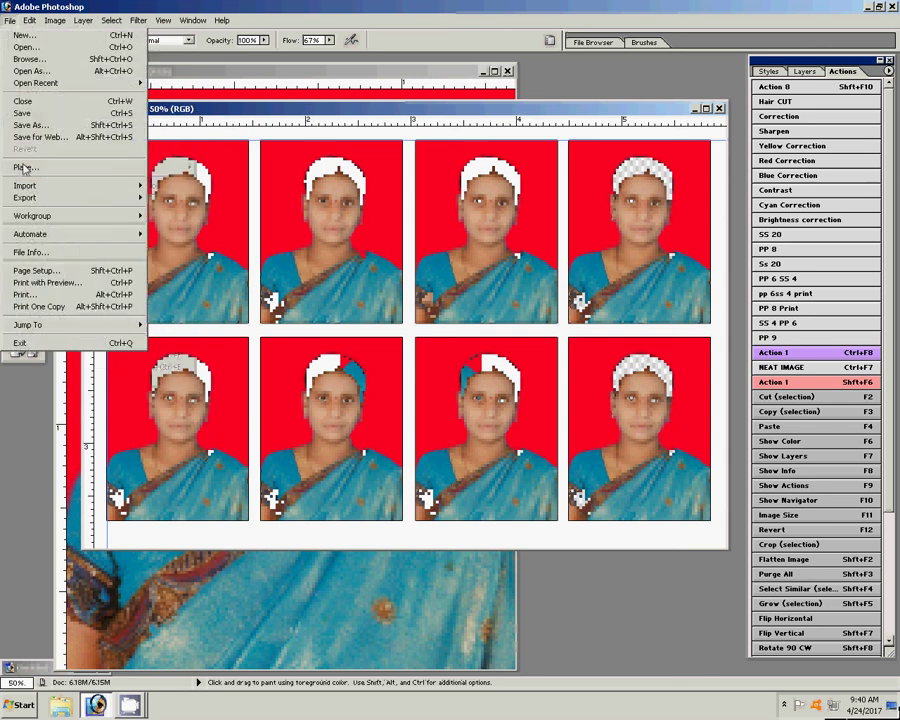
click(30, 120)
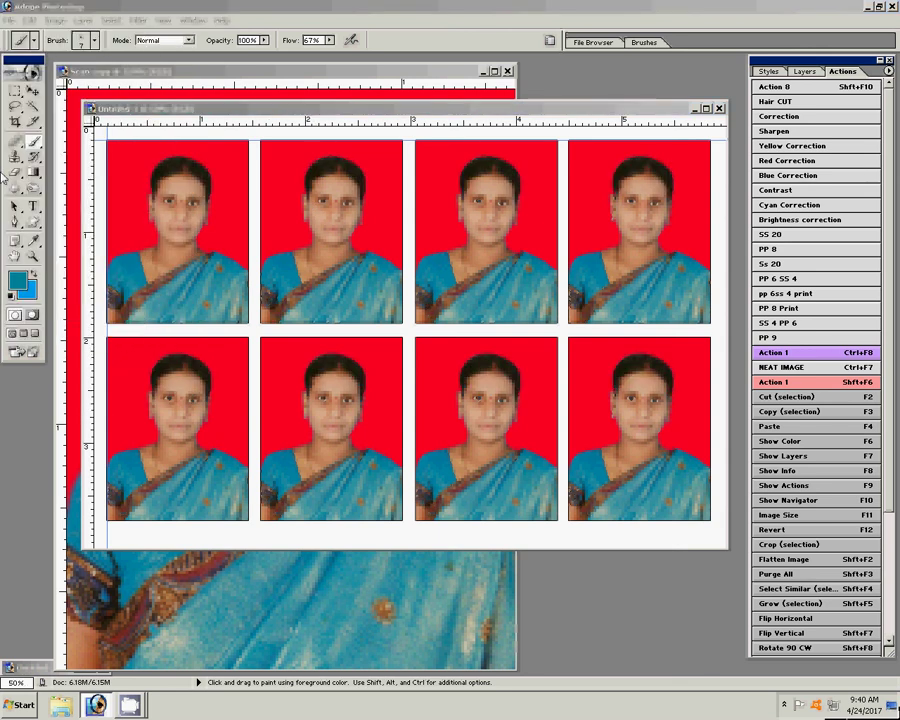
- Navigate the Save As dialog to folder 0 on drive G
click(294, 258)
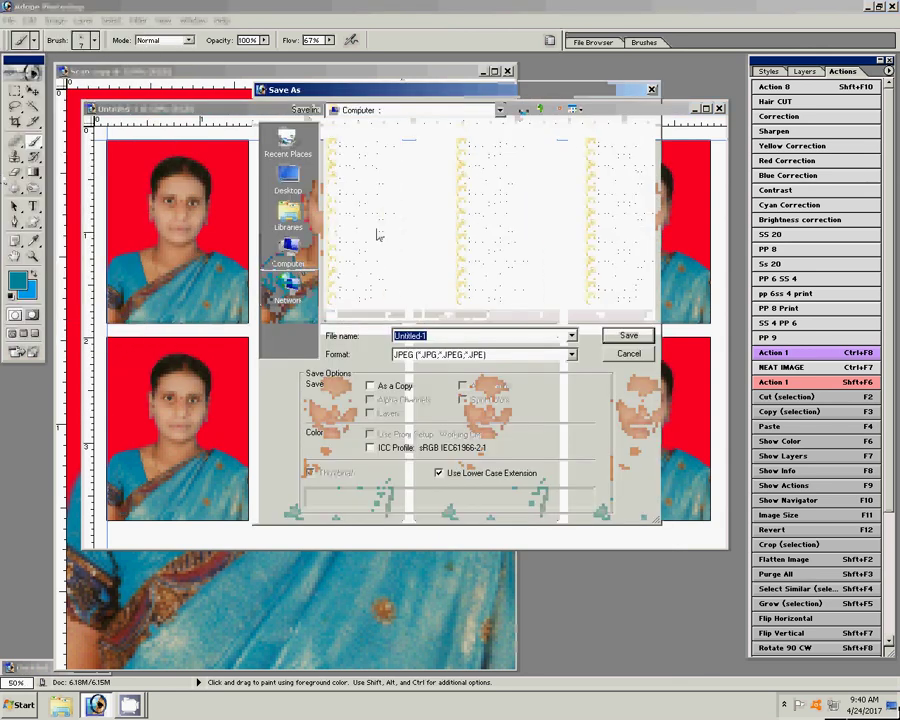
double_click(320, 175)
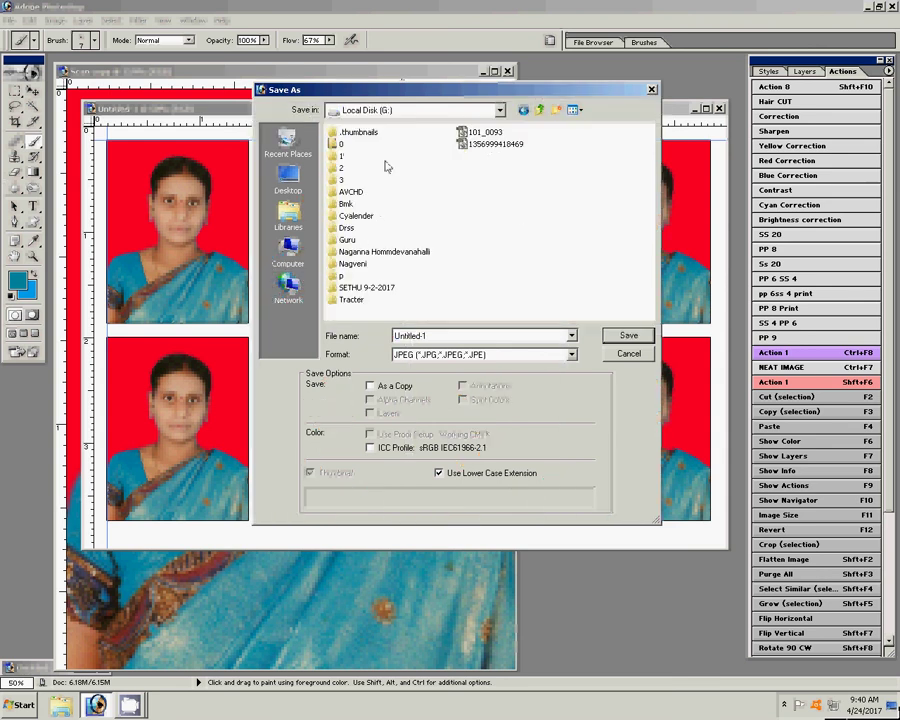
click(341, 145)
click(630, 337)
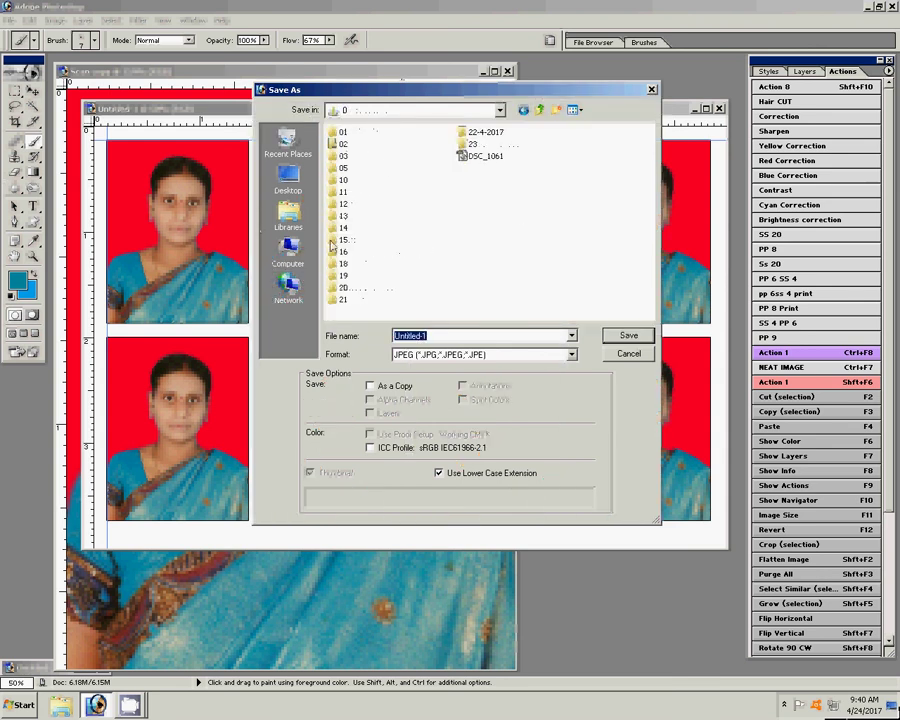
click(626, 340)
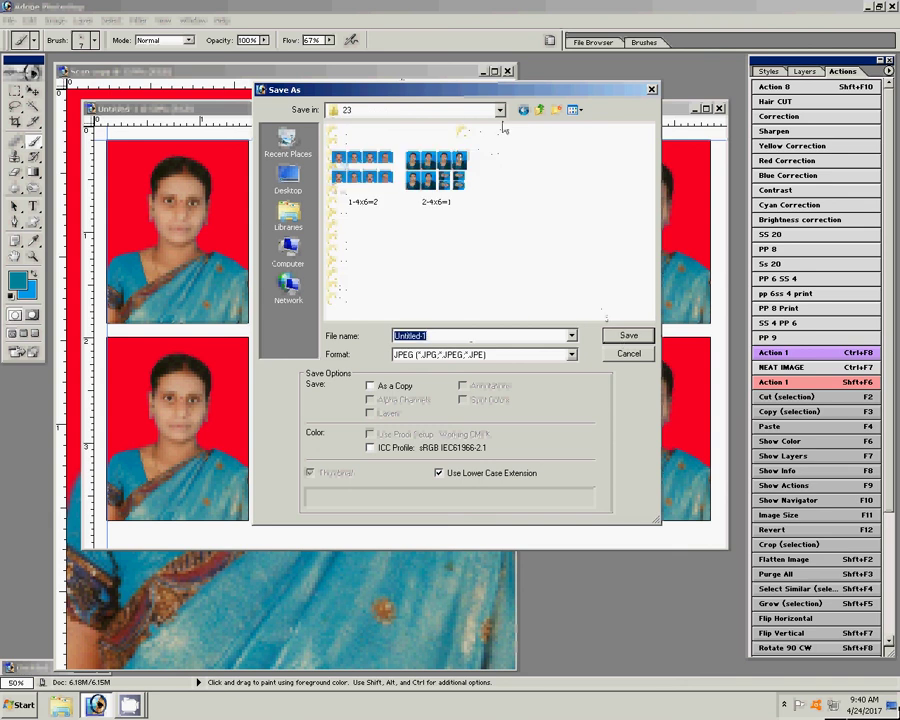
click(540, 111)
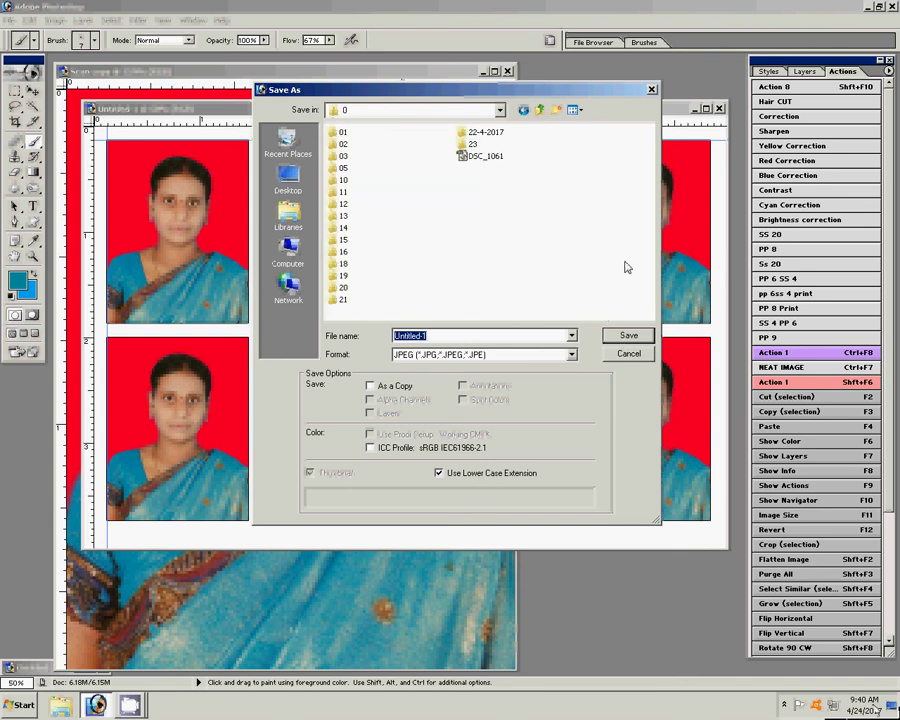
- Create folder 24 and save the sheet there as JPEG 1-4x6=1.jpg
click(558, 111)
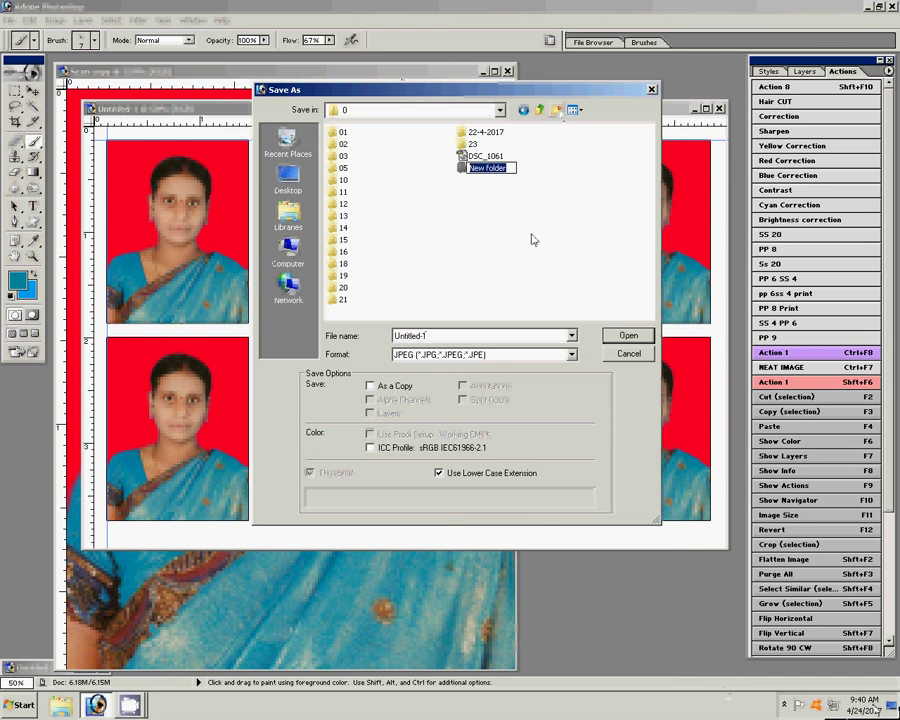
text(2)
key(Return)
key(Return)
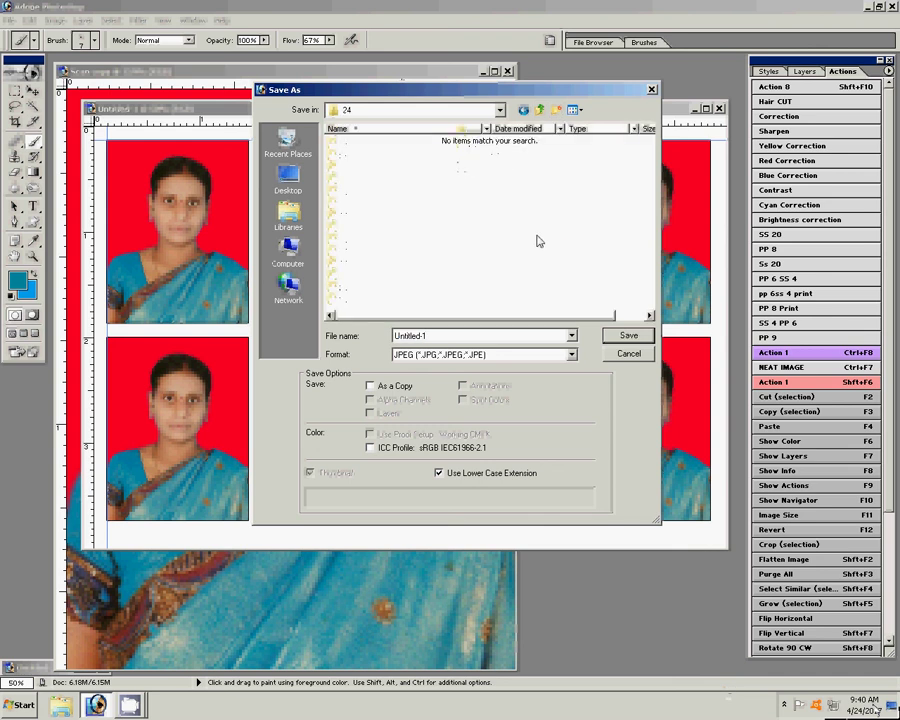
text(1-4x6=)
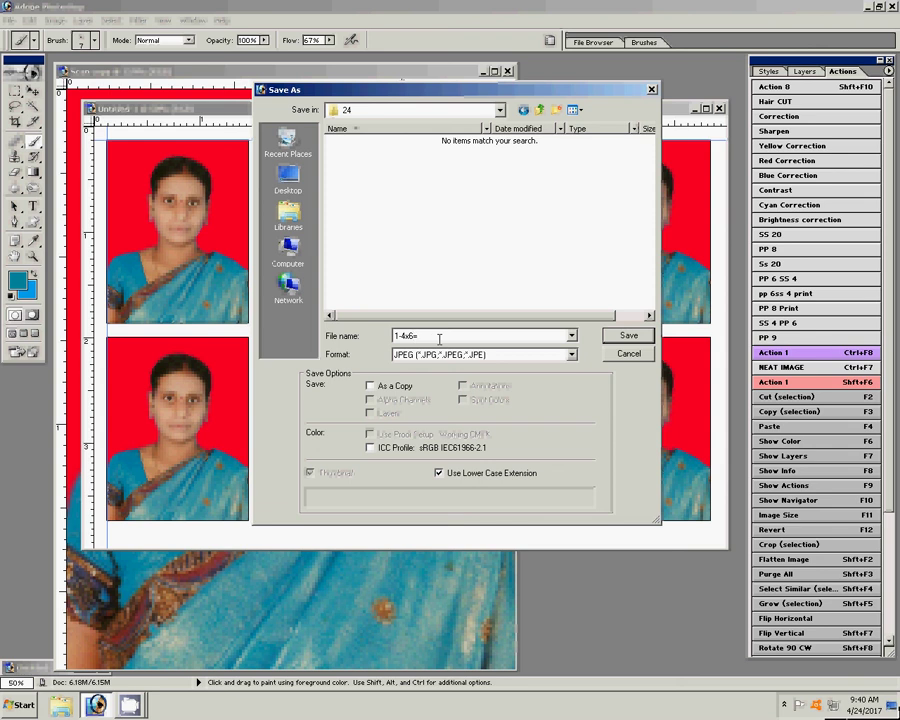
key(Return)
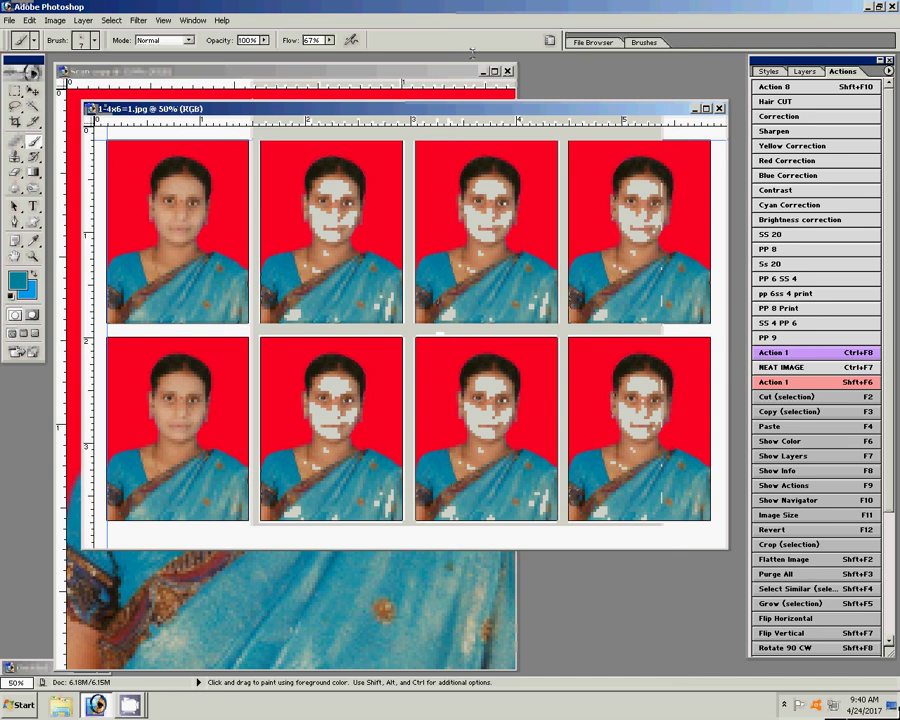
click(130, 705)
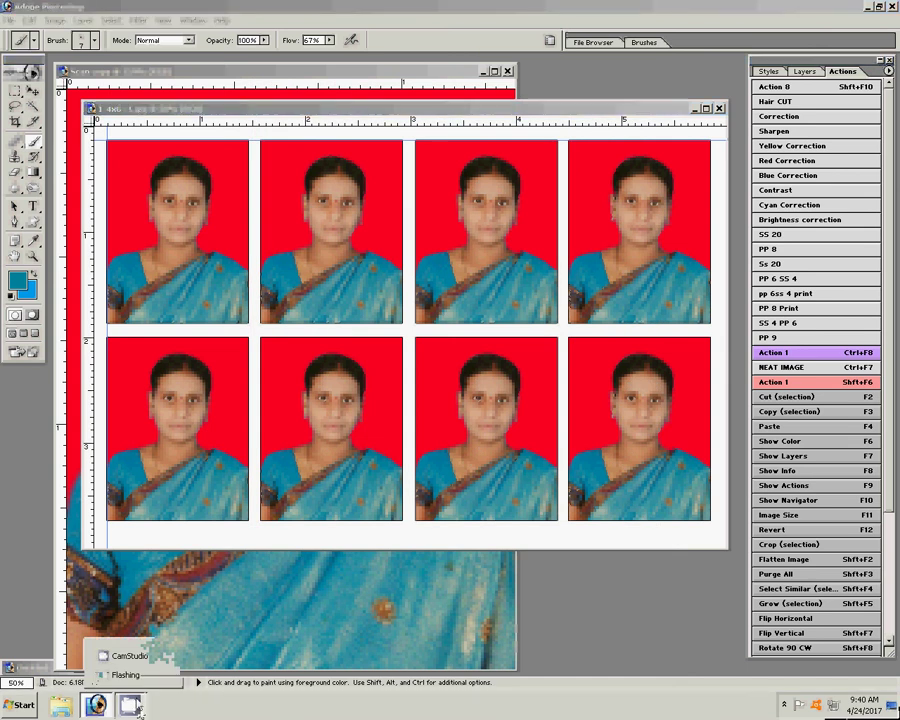